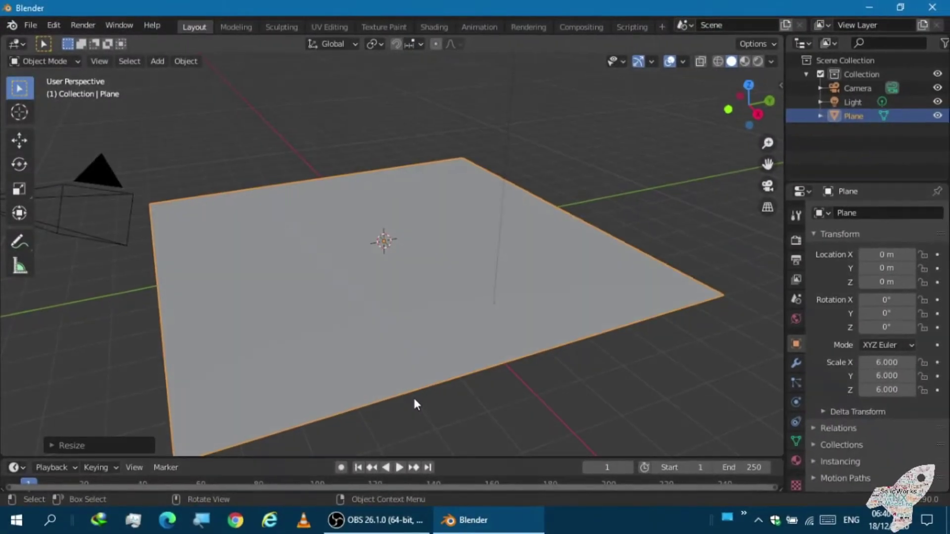
# Orbit around the plane, toggling it into Edit Mode and back to Object Mode
pyautogui.moveTo(403, 361)
pyautogui.mouseDown(button='middle')
pyautogui.moveTo(352, 343)
pyautogui.moveTo(405, 334)
pyautogui.moveTo(385, 345)
pyautogui.mouseUp(button='middle')
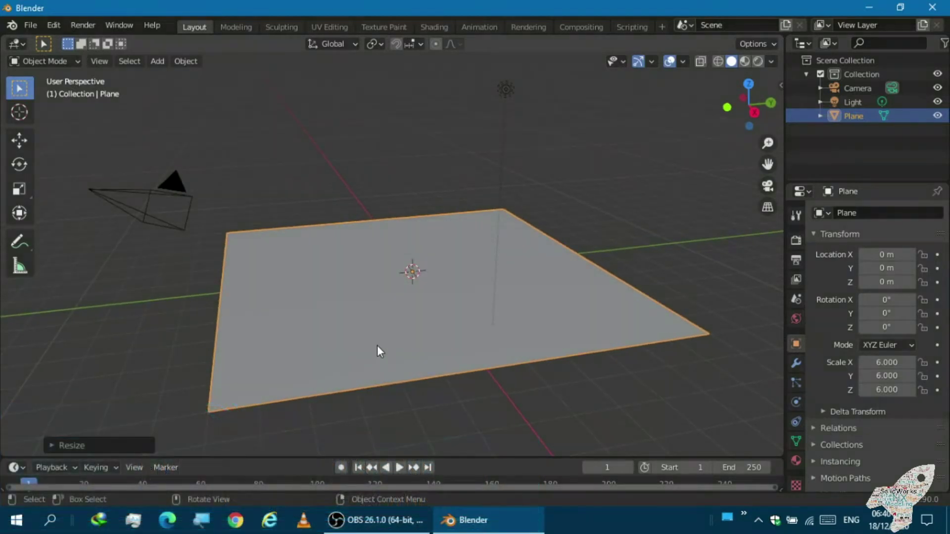
pyautogui.moveTo(438, 342); pyautogui.dragTo(432, 307, button='middle')
pyautogui.rightClick(418, 309)
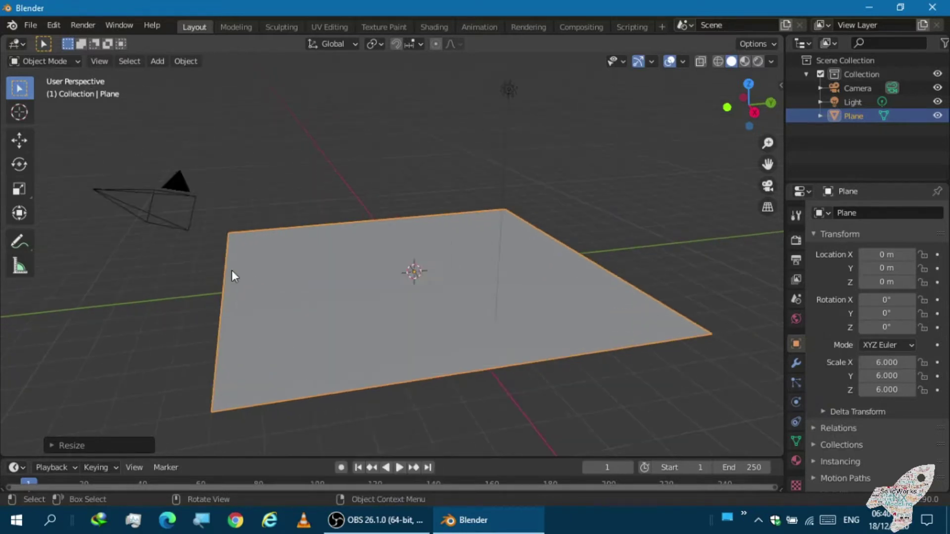
pyautogui.scroll(-3, 235, 267)
pyautogui.moveTo(272, 248); pyautogui.dragTo(256, 253, button='middle')
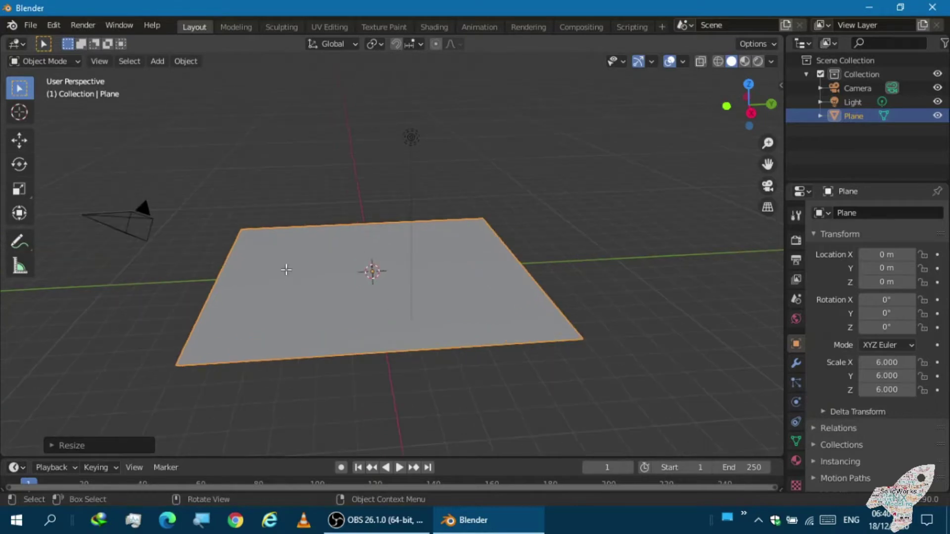
pyautogui.press('Tab')
pyautogui.moveTo(286, 269)
pyautogui.mouseDown(button='middle')
pyautogui.moveTo(312, 277)
pyautogui.moveTo(288, 274)
pyautogui.mouseUp(button='middle')
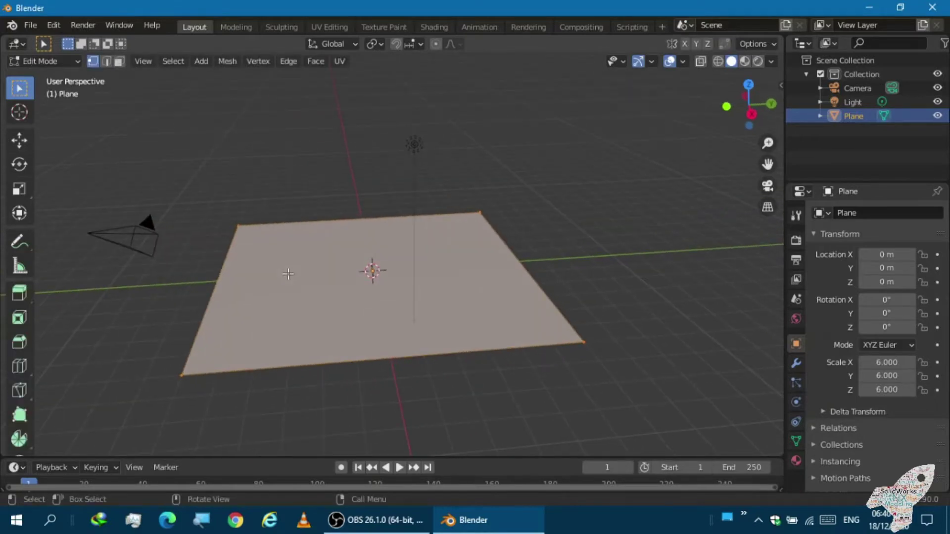
pyautogui.press('Tab')
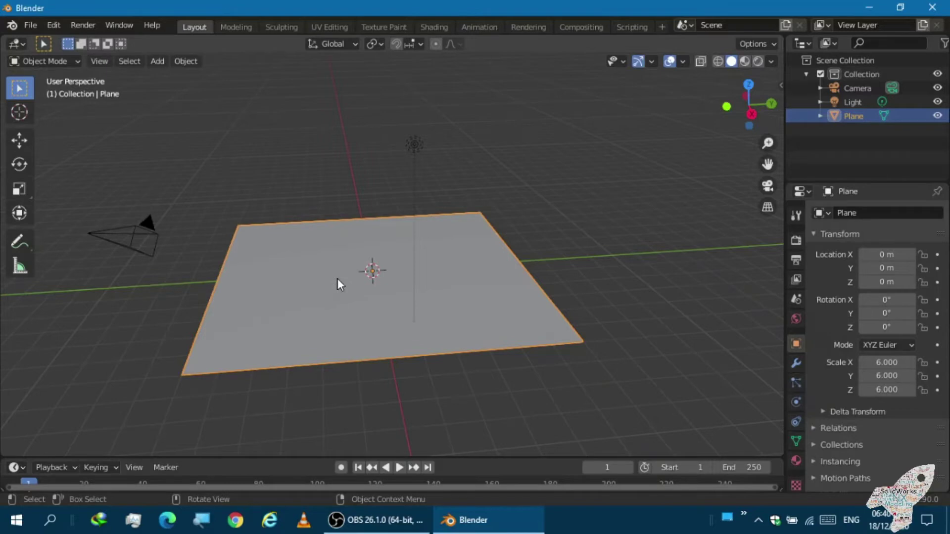
# Enter Edit Mode and start a loop cut, cancelling it without adding cuts
pyautogui.press('Tab')
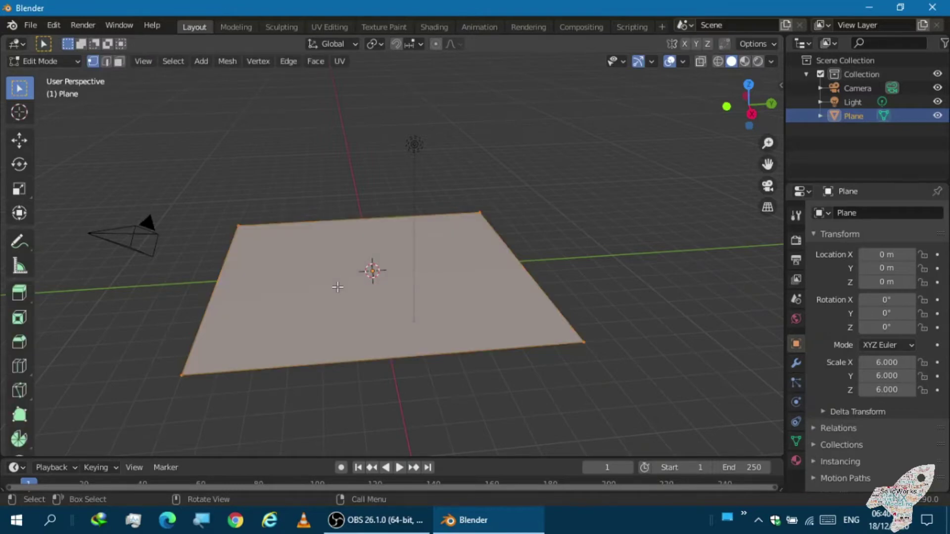
pyautogui.press('ctrl')
pyautogui.hotkey('ctrl', 'r')
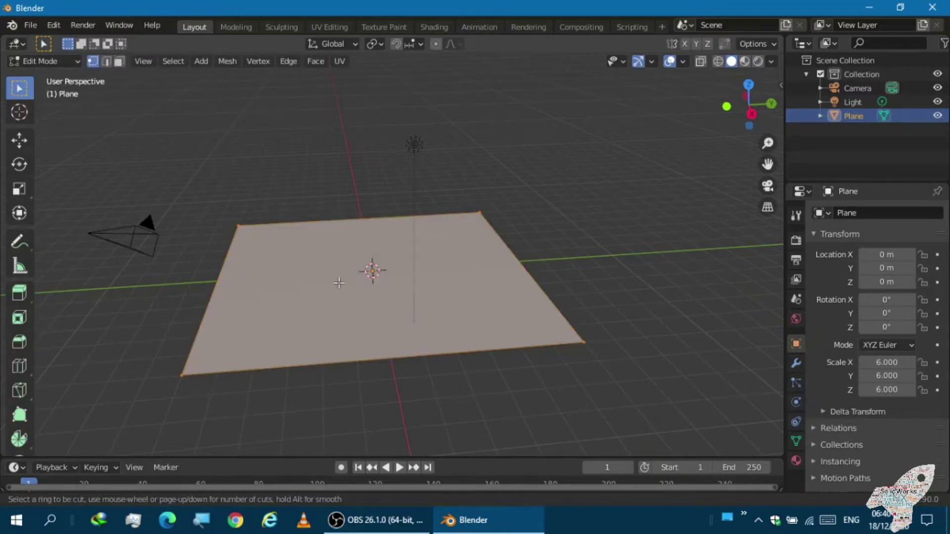
pyautogui.scroll(2, 324, 299)
pyautogui.rightClick(341, 275)
pyautogui.scroll(-4, 277, 279)
pyautogui.scroll(4, 270, 275)
# Add seven evenly spaced parallel loop cuts across the plane
pyautogui.press('ctrl')
pyautogui.hotkey('ctrl', 'r')
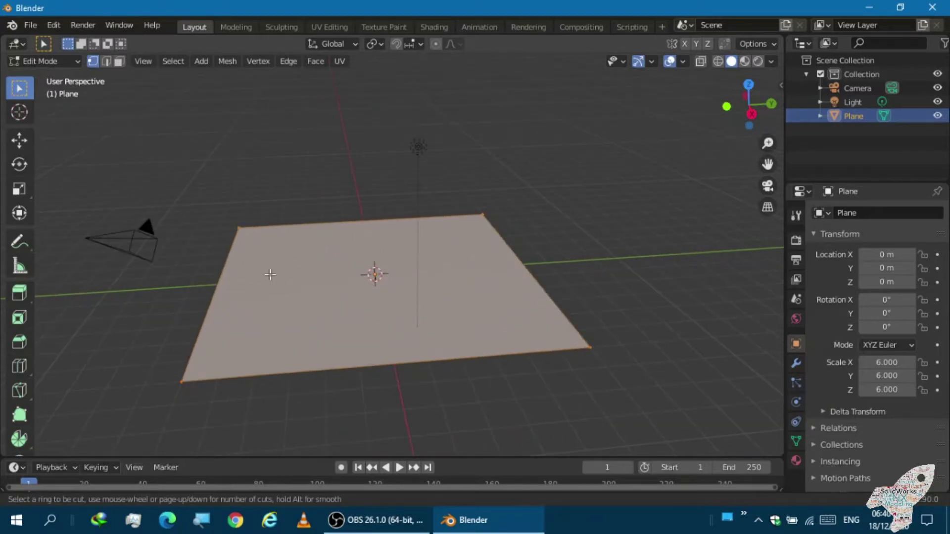
pyautogui.scroll(2, 319, 261)
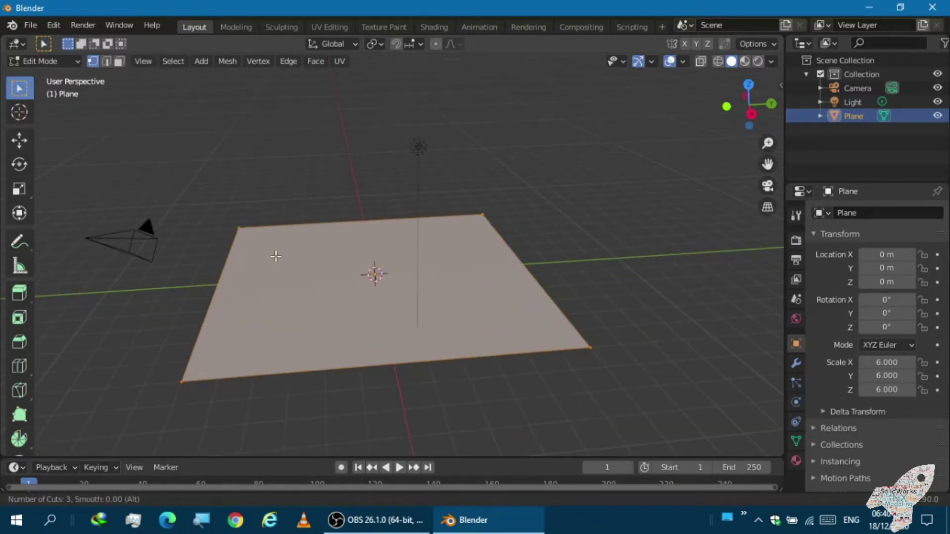
pyautogui.scroll(1, 231, 266)
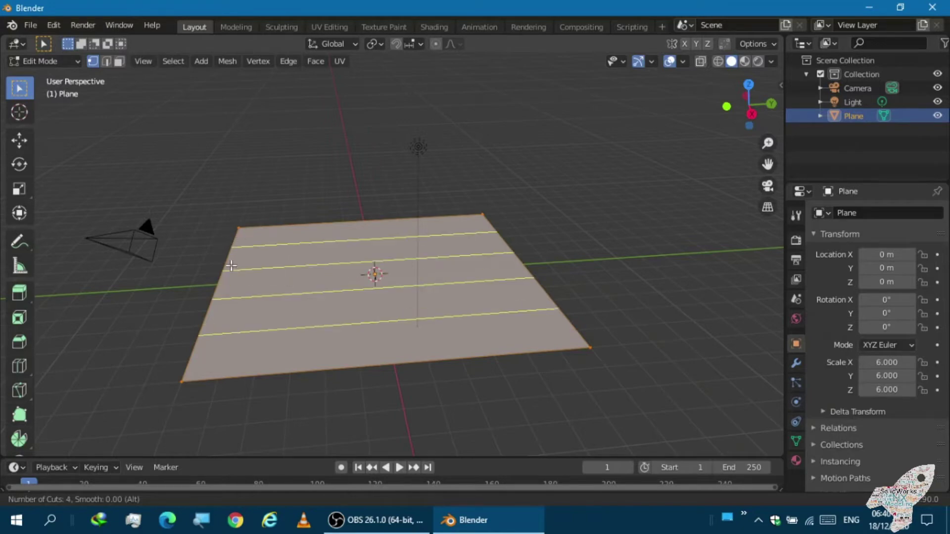
pyautogui.scroll(1, 231, 266)
pyautogui.scroll(1, 231, 266)
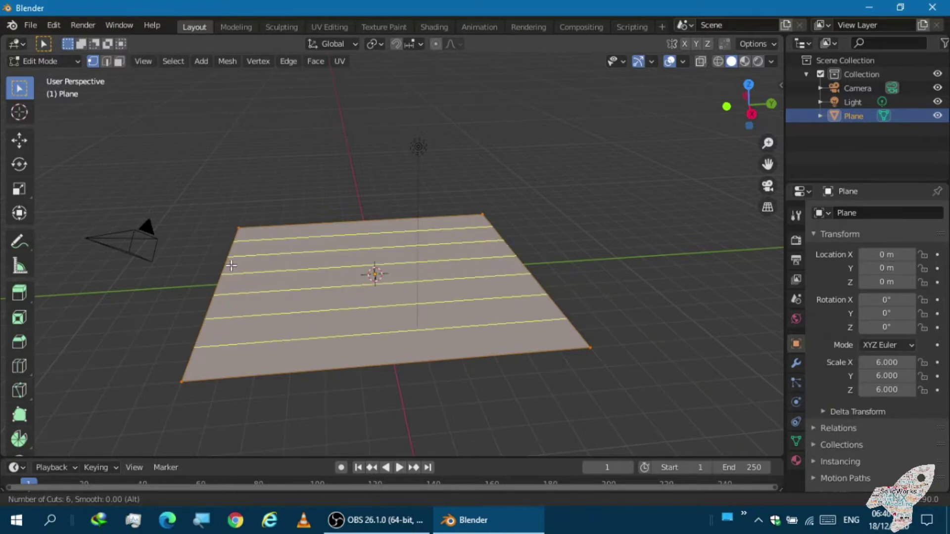
pyautogui.scroll(1, 231, 267)
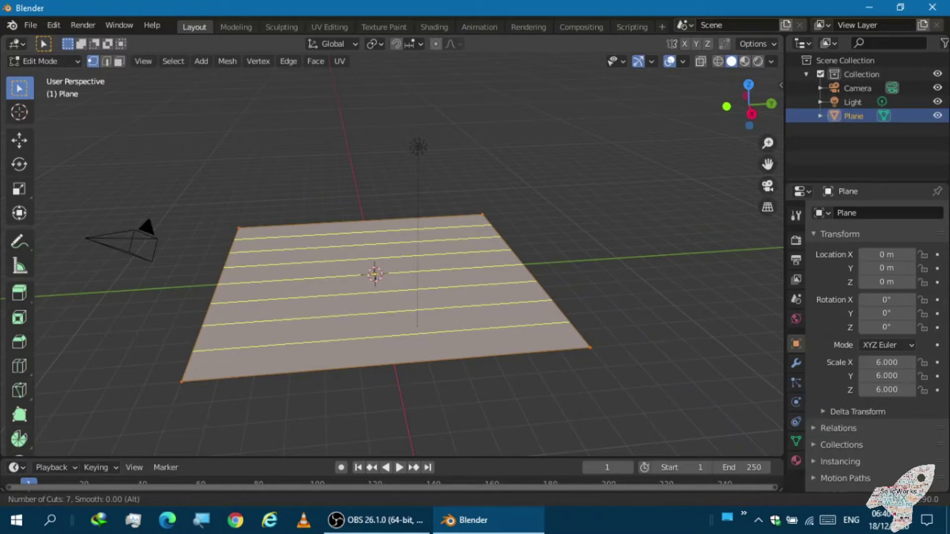
pyautogui.click(231, 265)
pyautogui.click(231, 266)
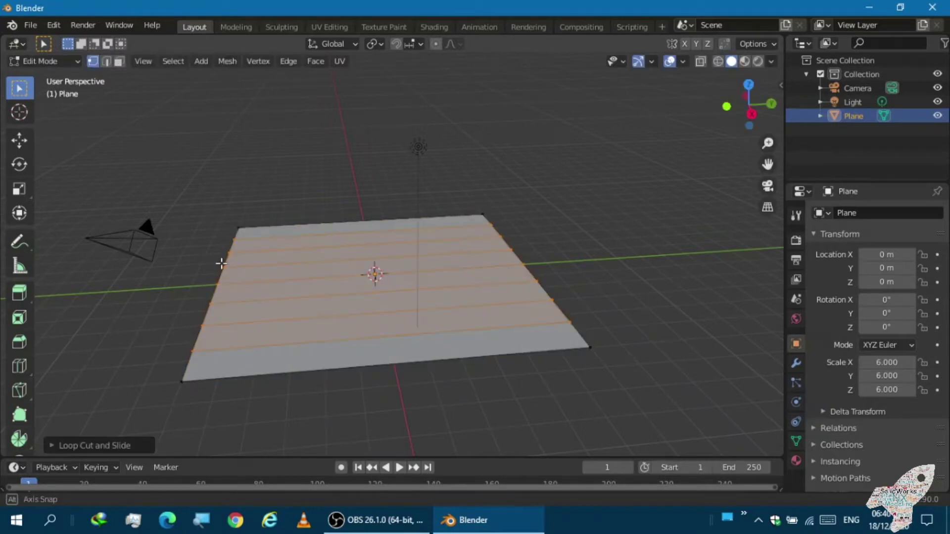
pyautogui.moveTo(221, 263); pyautogui.dragTo(228, 255, button='middle')
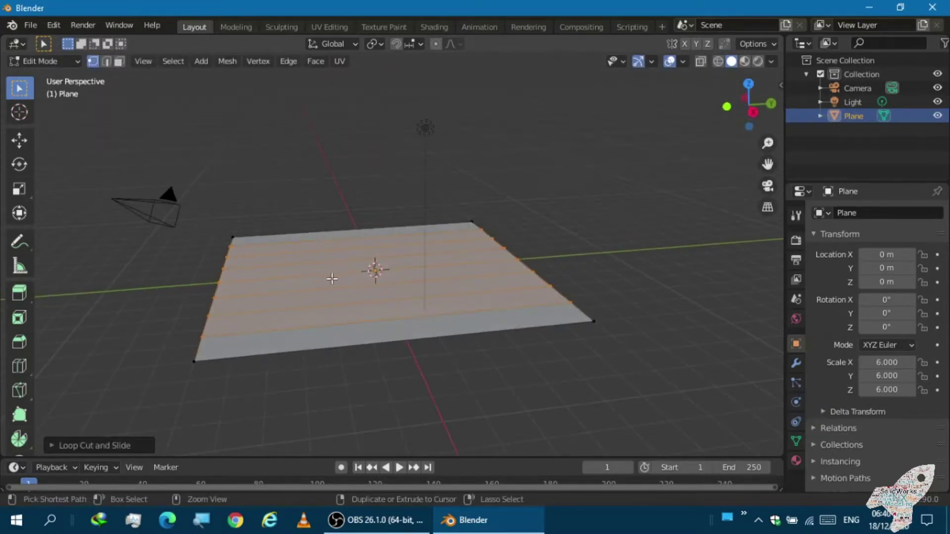
# Add evenly spaced crossing loop cuts to form a grid, then return to Object Mode
pyautogui.hotkey('ctrl', 'r')
pyautogui.scroll(1, 336, 275)
pyautogui.scroll(2, 344, 277)
pyautogui.scroll(1, 344, 278)
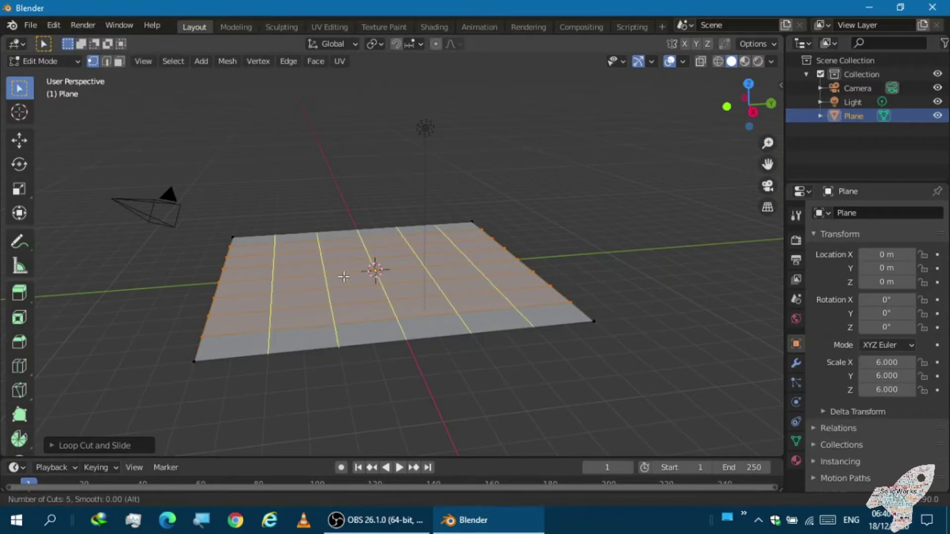
pyautogui.scroll(1, 344, 277)
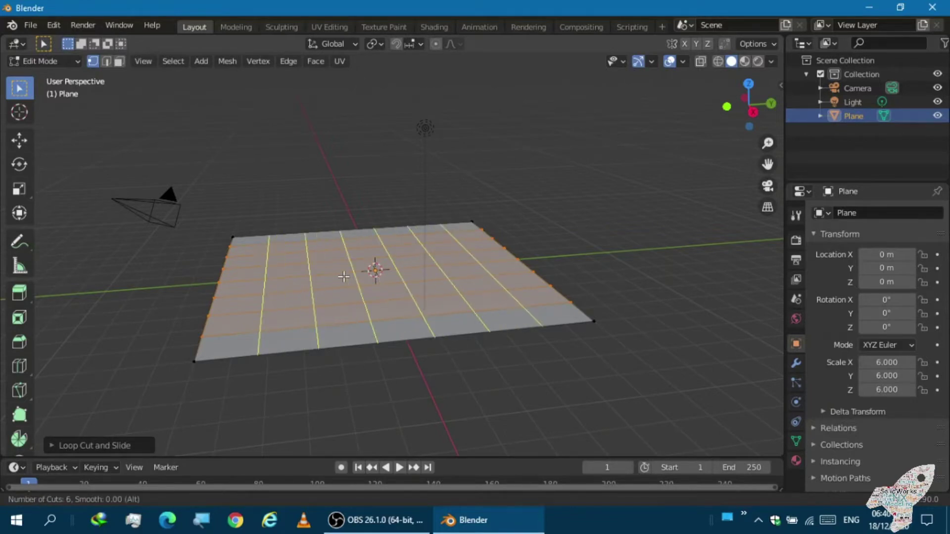
pyautogui.scroll(1, 344, 277)
pyautogui.click(344, 276)
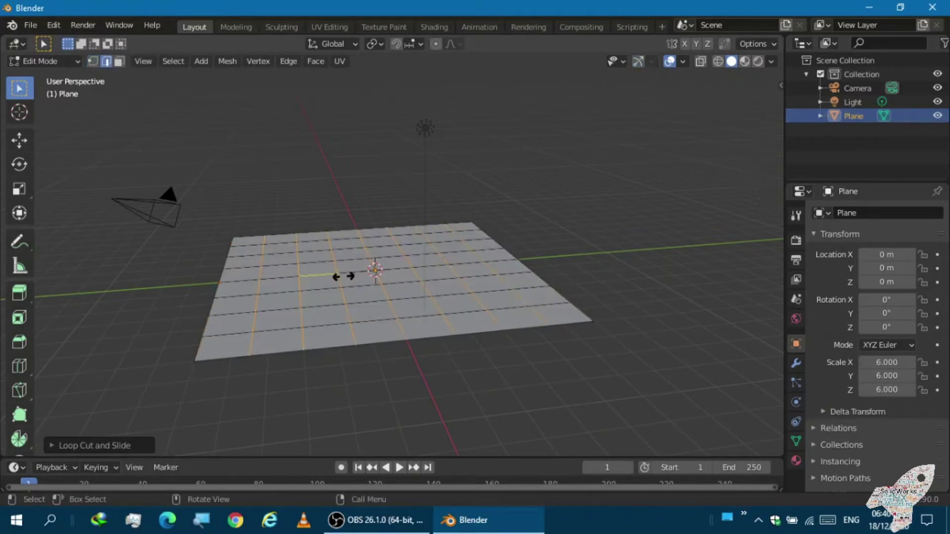
pyautogui.rightClick(344, 277)
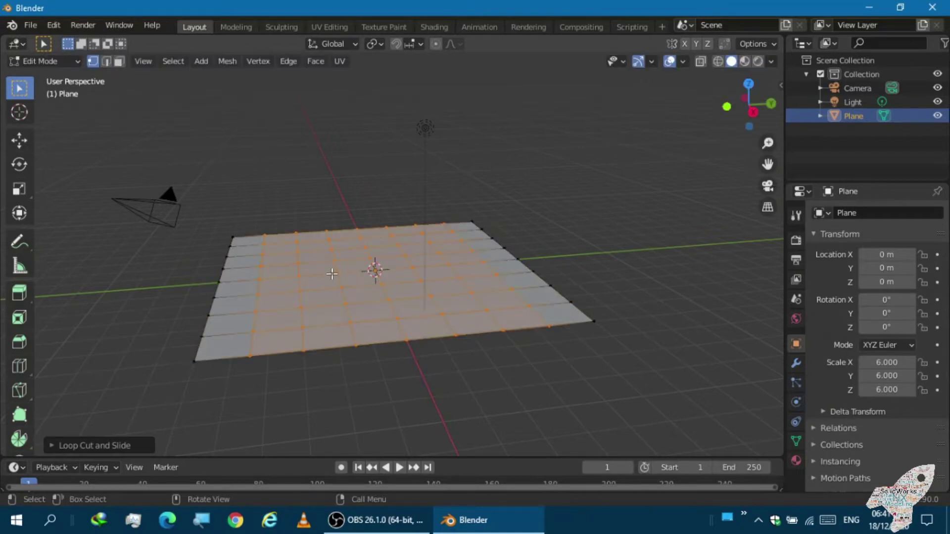
pyautogui.press('Tab')
pyautogui.moveTo(331, 274)
pyautogui.mouseDown(button='middle')
pyautogui.moveTo(318, 288)
pyautogui.moveTo(356, 287)
pyautogui.mouseUp(button='middle')
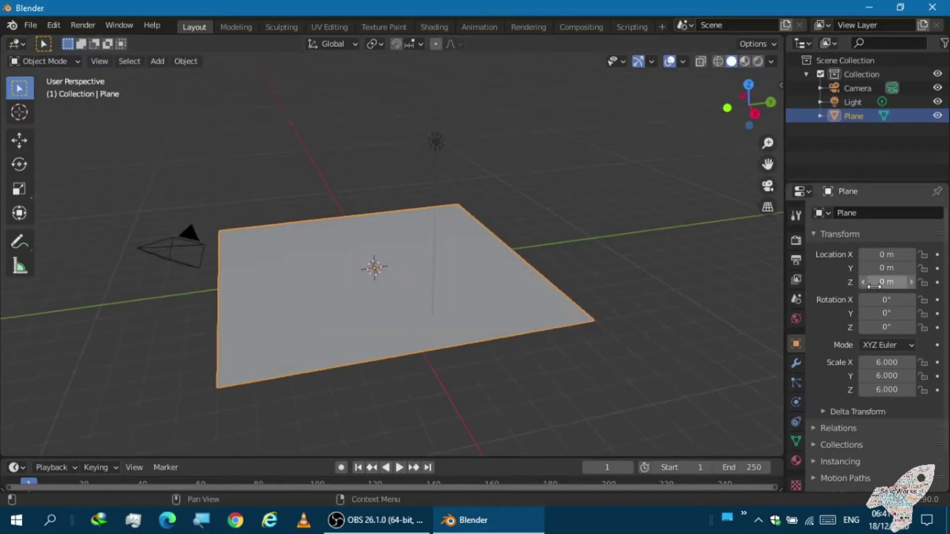
# Add a Wireframe modifier (0.02 m) to turn the plane into a wire grid
pyautogui.moveTo(689, 312); pyautogui.dragTo(731, 324, button='middle')
pyautogui.click(796, 364)
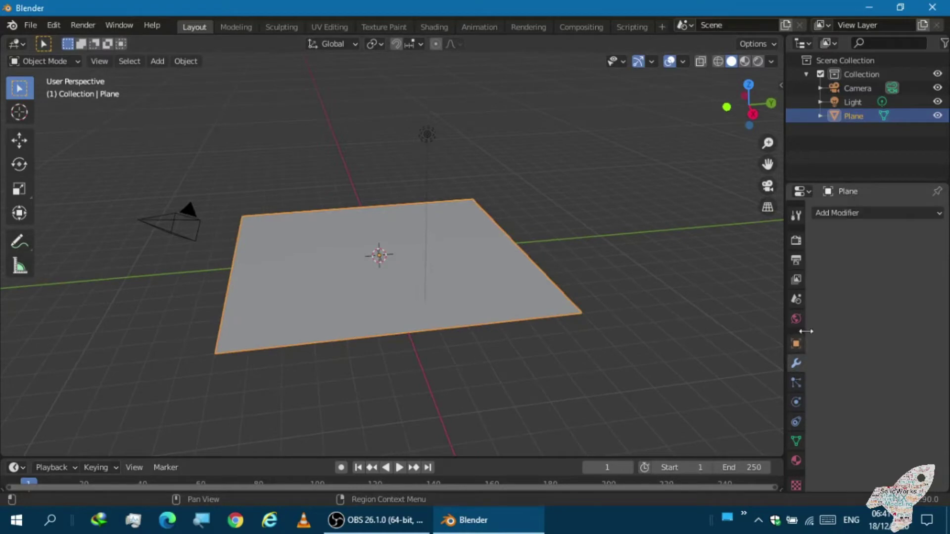
pyautogui.click(852, 213)
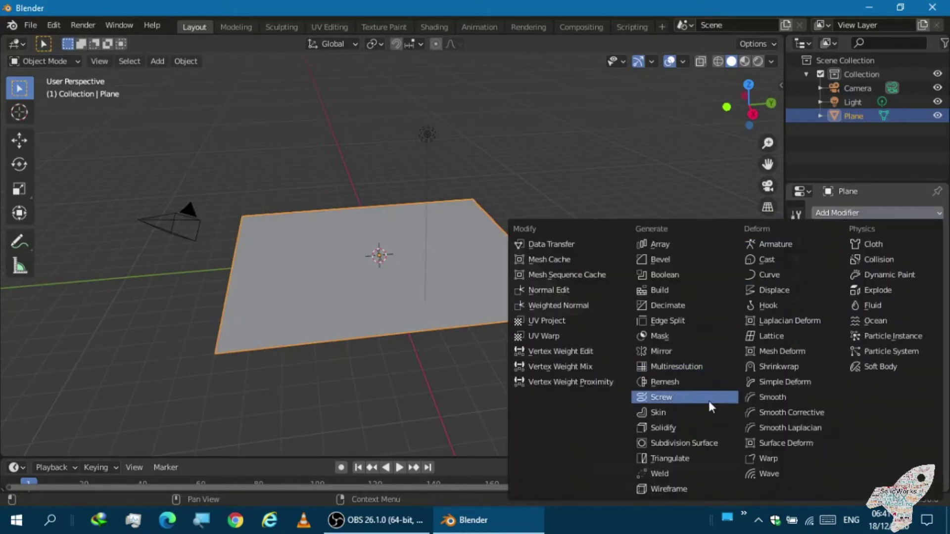
pyautogui.click(685, 486)
pyautogui.moveTo(568, 373)
pyautogui.mouseDown(button='middle')
pyautogui.moveTo(509, 341)
pyautogui.moveTo(403, 363)
pyautogui.moveTo(456, 355)
pyautogui.mouseUp(button='middle')
pyautogui.scroll(3, 435, 343)
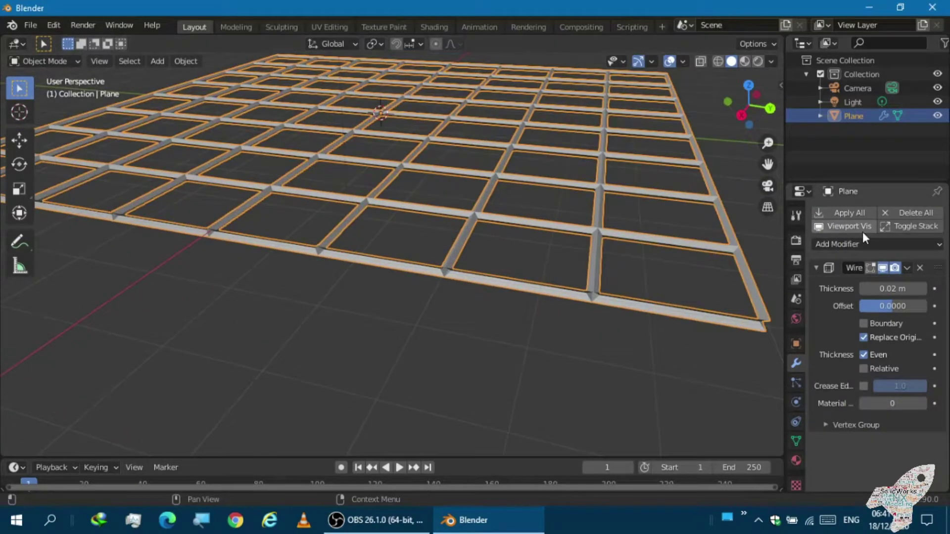
# Add a Solidify modifier (0.01 m) to thicken the bars and inspect the lattice
pyautogui.click(844, 245)
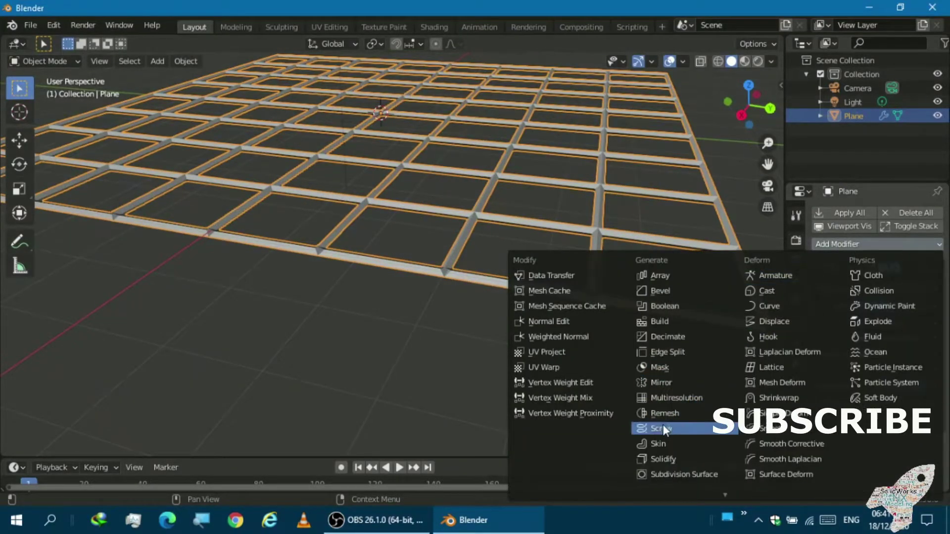
pyautogui.click(667, 455)
pyautogui.scroll(-2, 632, 363)
pyautogui.scroll(5, 628, 337)
pyautogui.scroll(1, 641, 337)
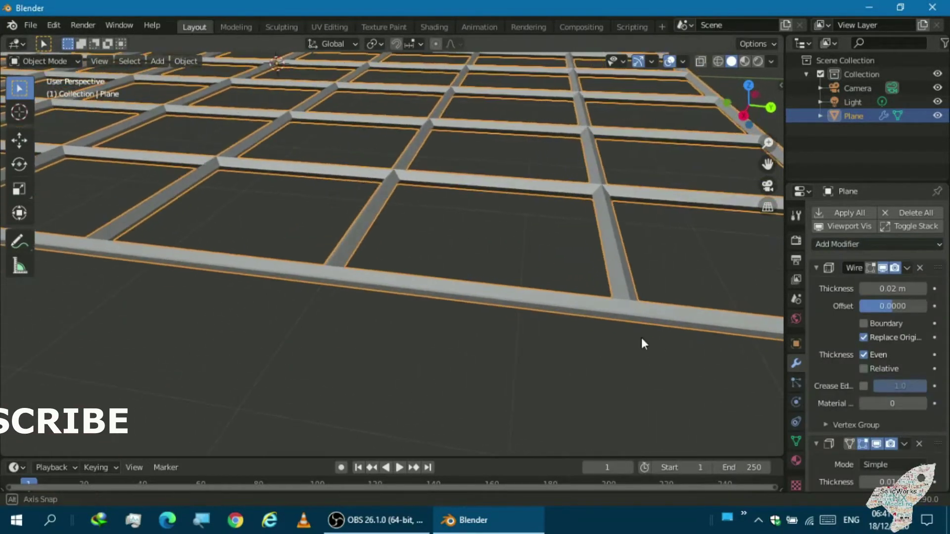
pyautogui.scroll(-8, 931, 259)
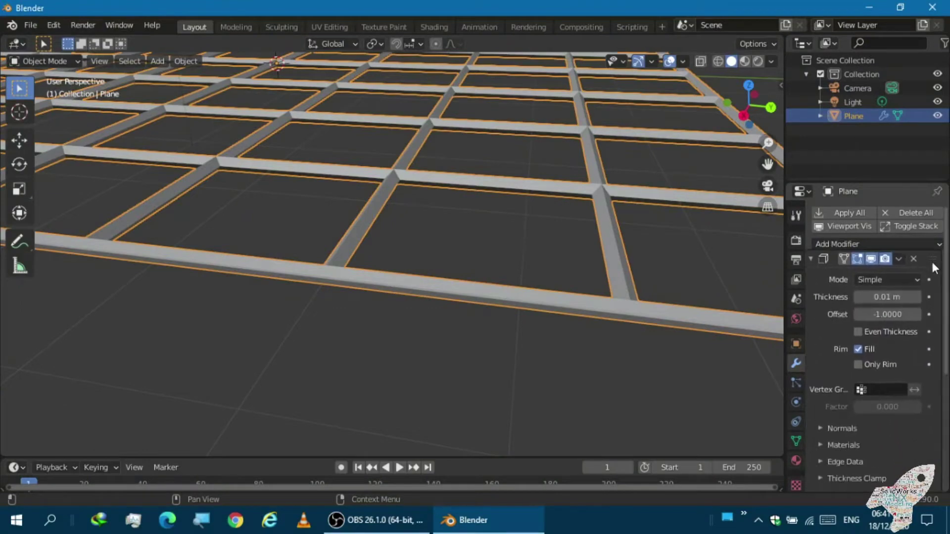
pyautogui.scroll(1, 931, 253)
pyautogui.scroll(-5, 458, 355)
pyautogui.scroll(-1, 450, 358)
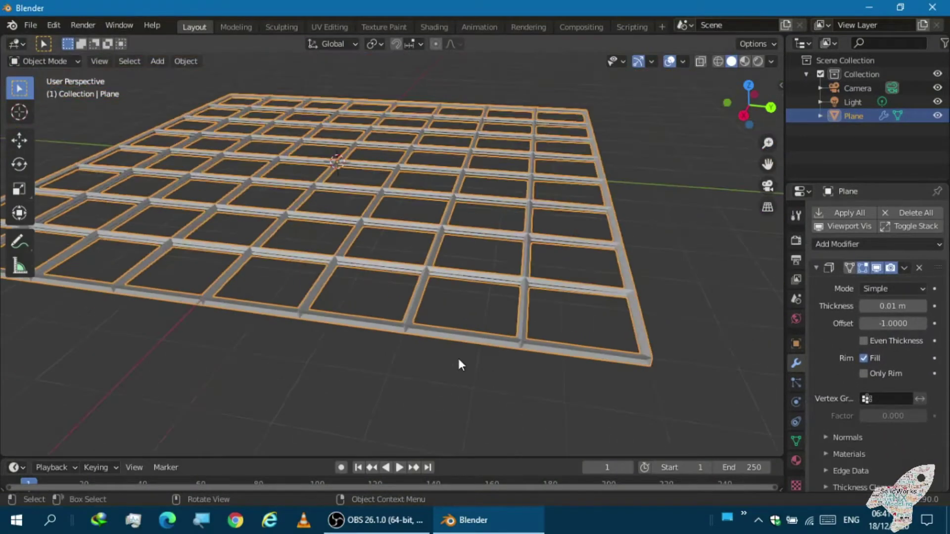
pyautogui.moveTo(449, 358); pyautogui.dragTo(430, 349, button='middle')
pyautogui.scroll(3, 431, 349)
pyautogui.moveTo(386, 317)
pyautogui.mouseDown(button='middle')
pyautogui.moveTo(345, 305)
pyautogui.moveTo(313, 310)
pyautogui.mouseUp(button='middle')
pyautogui.scroll(-5, 489, 351)
pyautogui.scroll(4, 479, 358)
pyautogui.moveTo(478, 359)
pyautogui.mouseDown(button='middle')
pyautogui.moveTo(399, 329)
pyautogui.moveTo(441, 314)
pyautogui.moveTo(530, 339)
pyautogui.moveTo(519, 355)
pyautogui.moveTo(430, 356)
pyautogui.moveTo(513, 365)
pyautogui.moveTo(779, 300)
pyautogui.mouseUp(button='middle')
# Raise the Wireframe modifier thickness to 0.03 m and reopen the Add Modifier list
pyautogui.click(816, 269)
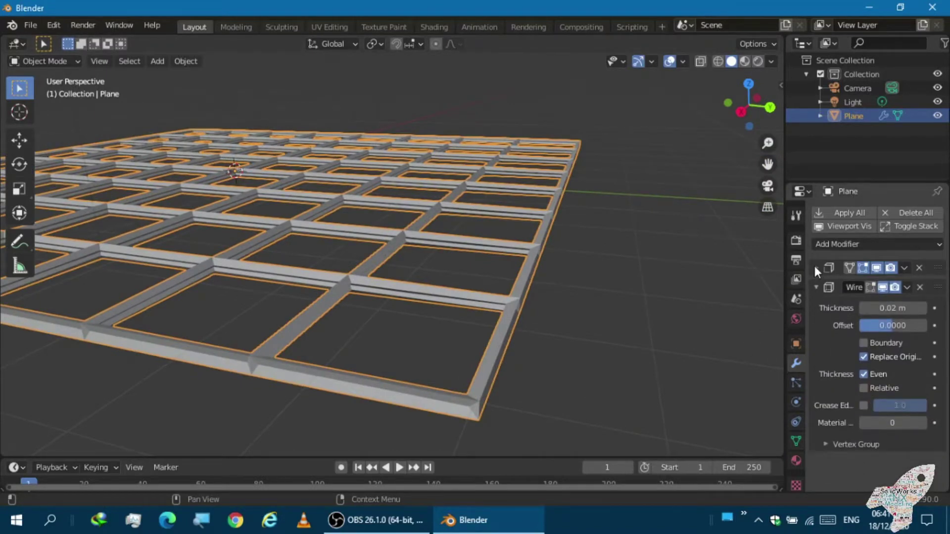
pyautogui.click(813, 266)
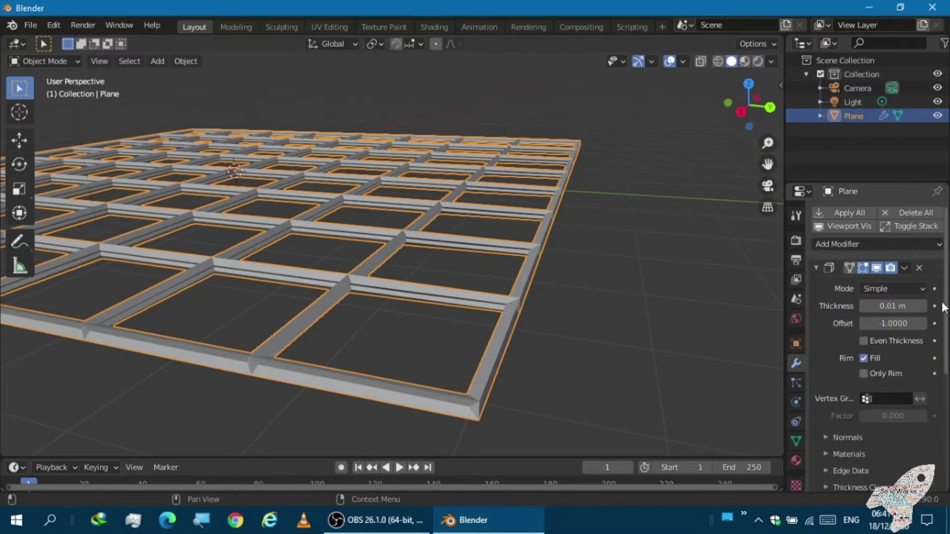
pyautogui.click(815, 268)
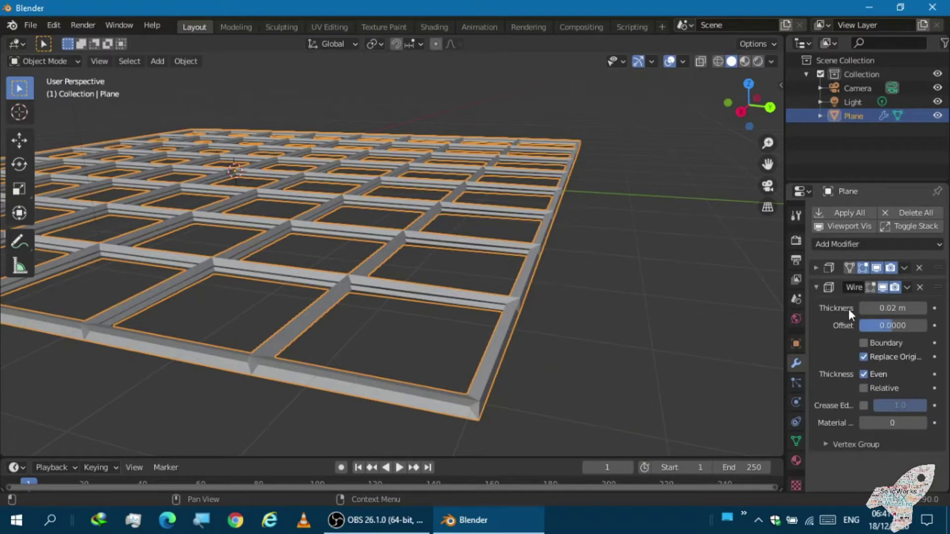
pyautogui.moveTo(891, 307); pyautogui.dragTo(905, 308)
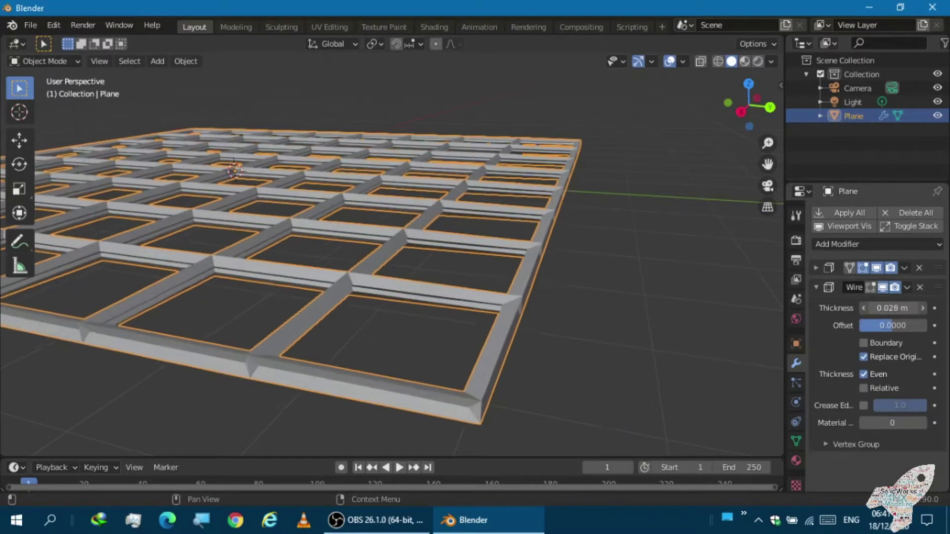
pyautogui.scroll(-1, 581, 292)
pyautogui.scroll(3, 509, 299)
pyautogui.moveTo(509, 299)
pyautogui.mouseDown(button='middle')
pyautogui.moveTo(417, 290)
pyautogui.moveTo(516, 301)
pyautogui.moveTo(503, 304)
pyautogui.mouseUp(button='middle')
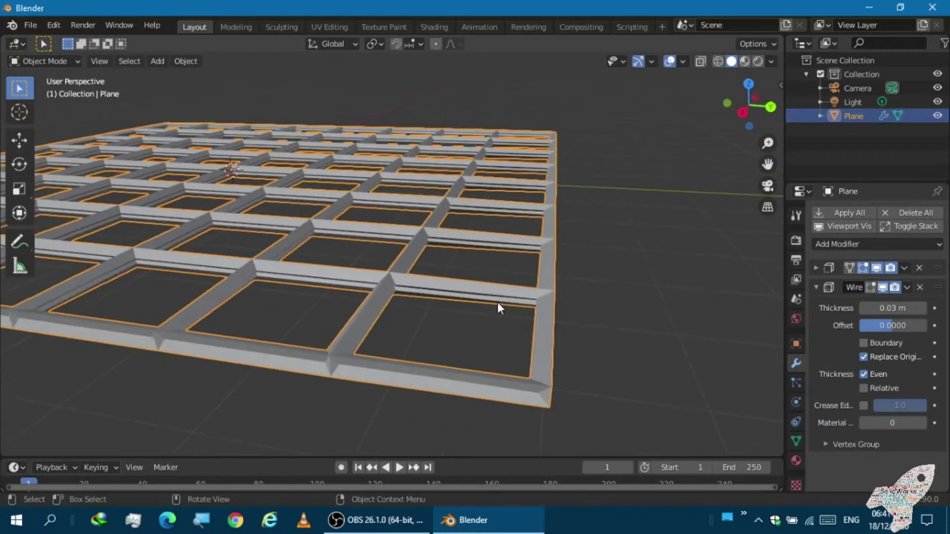
pyautogui.click(816, 287)
pyautogui.click(830, 244)
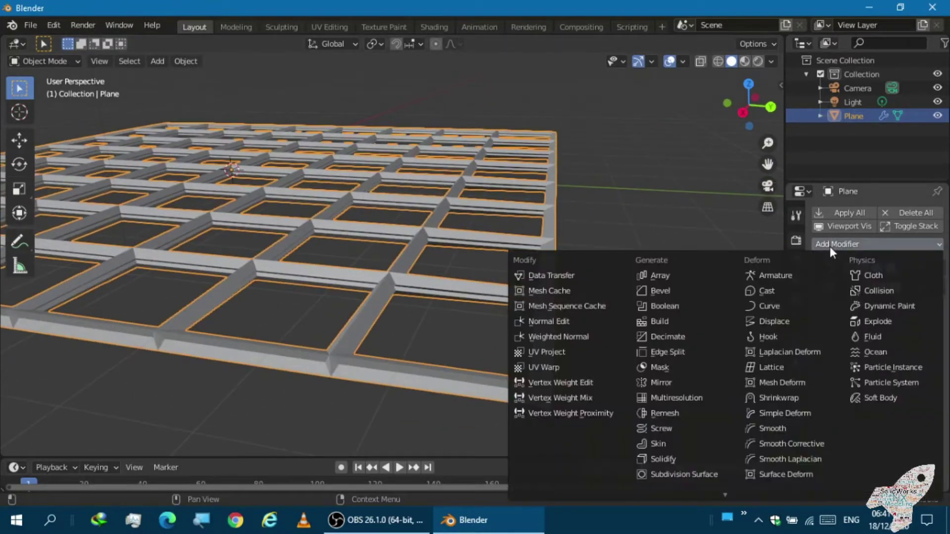
# Add a Bevel modifier and move it to the top of the modifier stack
pyautogui.click(686, 291)
pyautogui.moveTo(687, 291)
pyautogui.mouseDown(button='middle')
pyautogui.moveTo(672, 305)
pyautogui.moveTo(496, 364)
pyautogui.moveTo(422, 360)
pyautogui.moveTo(467, 375)
pyautogui.moveTo(589, 345)
pyautogui.moveTo(742, 377)
pyautogui.moveTo(489, 350)
pyautogui.moveTo(467, 328)
pyautogui.moveTo(545, 314)
pyautogui.moveTo(534, 299)
pyautogui.moveTo(538, 327)
pyautogui.moveTo(578, 346)
pyautogui.mouseUp(button='middle')
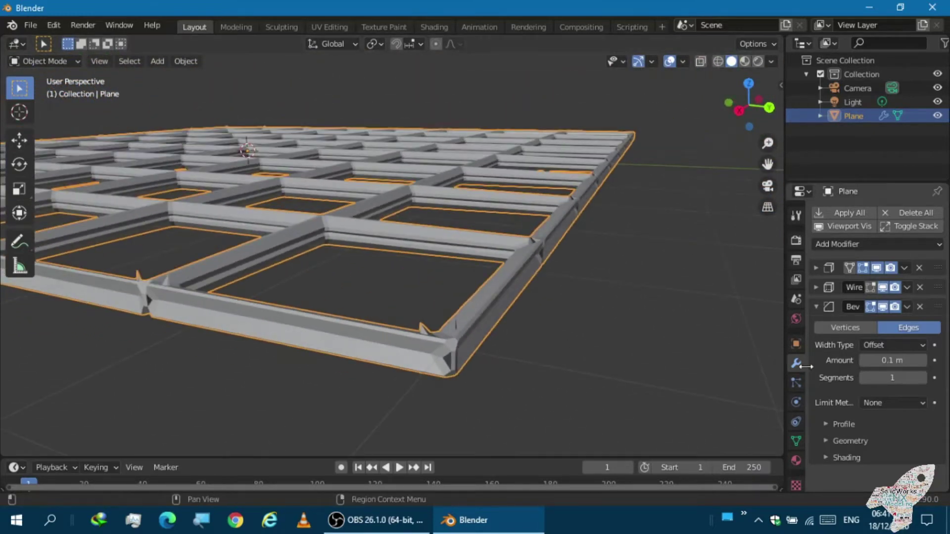
pyautogui.moveTo(937, 312); pyautogui.dragTo(889, 287)
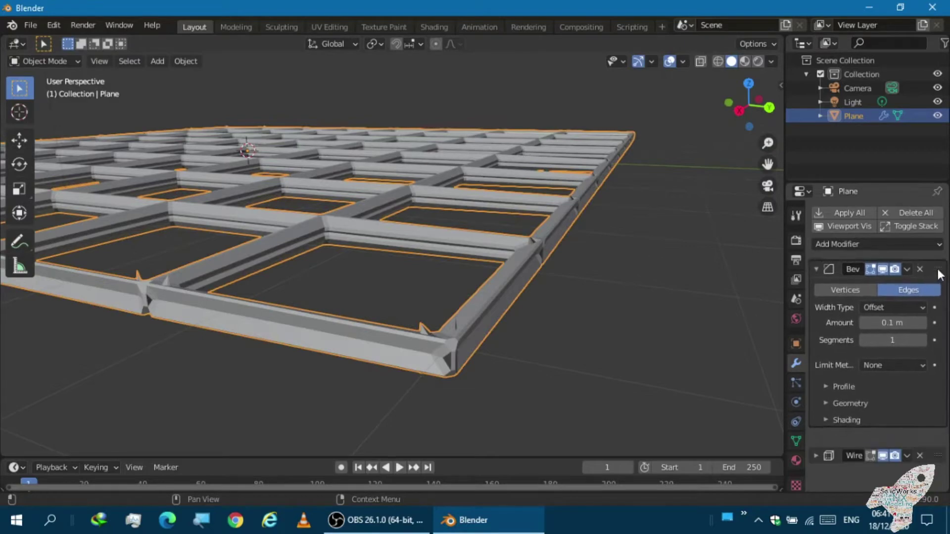
pyautogui.moveTo(497, 316)
pyautogui.mouseDown(button='middle')
pyautogui.moveTo(357, 307)
pyautogui.moveTo(299, 324)
pyautogui.moveTo(266, 313)
pyautogui.moveTo(358, 343)
pyautogui.moveTo(530, 349)
pyautogui.moveTo(756, 313)
pyautogui.mouseUp(button='middle')
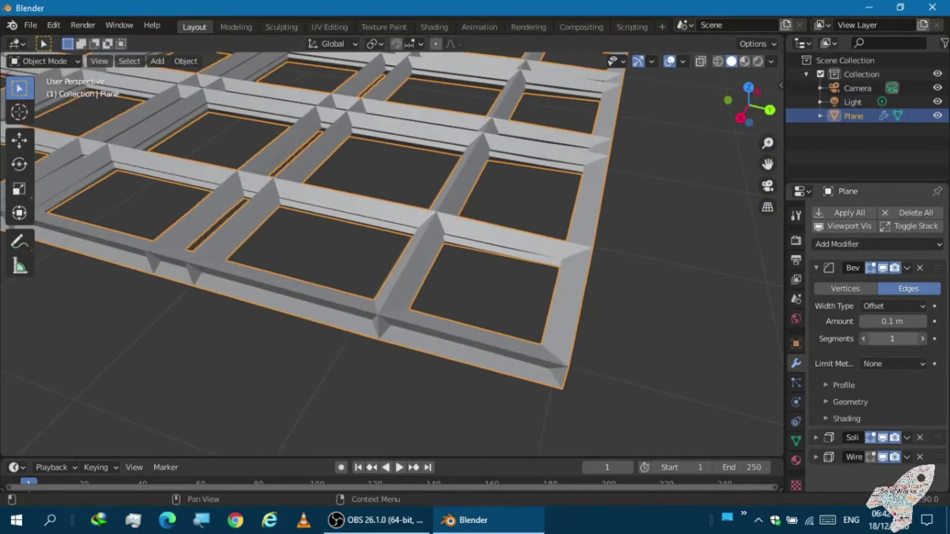
# Set the Bevel modifier to 4 segments and collapse its panel
pyautogui.moveTo(892, 338); pyautogui.dragTo(905, 338)
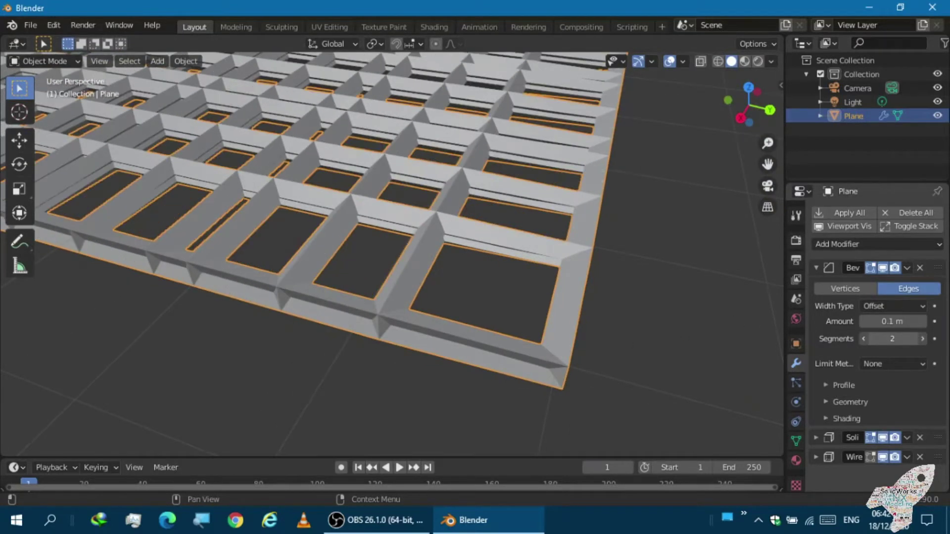
pyautogui.moveTo(905, 339); pyautogui.dragTo(925, 338)
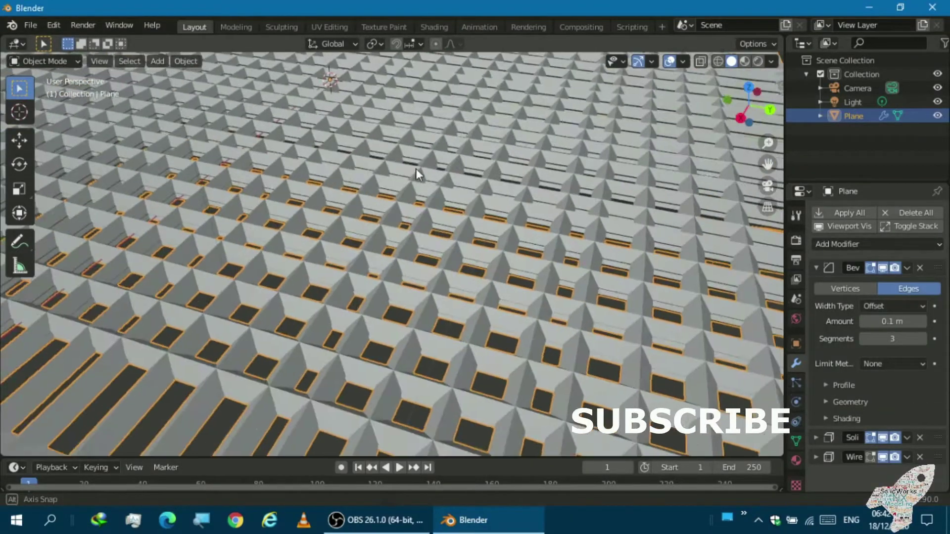
pyautogui.moveTo(572, 292)
pyautogui.mouseDown(button='middle')
pyautogui.moveTo(444, 198)
pyautogui.moveTo(405, 228)
pyautogui.moveTo(364, 208)
pyautogui.moveTo(458, 236)
pyautogui.moveTo(453, 274)
pyautogui.moveTo(459, 260)
pyautogui.moveTo(390, 189)
pyautogui.mouseUp(button='middle')
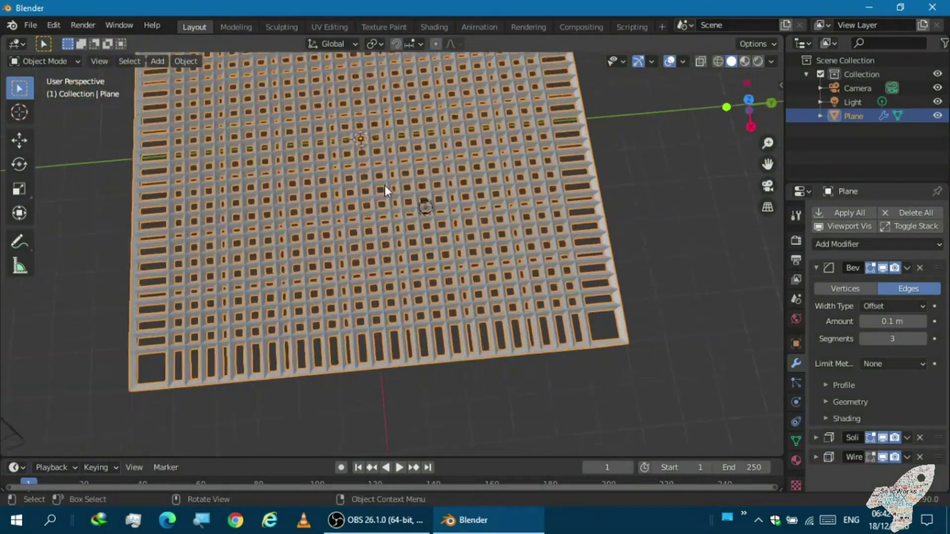
pyautogui.scroll(5, 390, 189)
pyautogui.moveTo(340, 174)
pyautogui.mouseDown(button='middle')
pyautogui.moveTo(307, 128)
pyautogui.moveTo(350, 239)
pyautogui.moveTo(394, 220)
pyautogui.moveTo(425, 237)
pyautogui.mouseUp(button='middle')
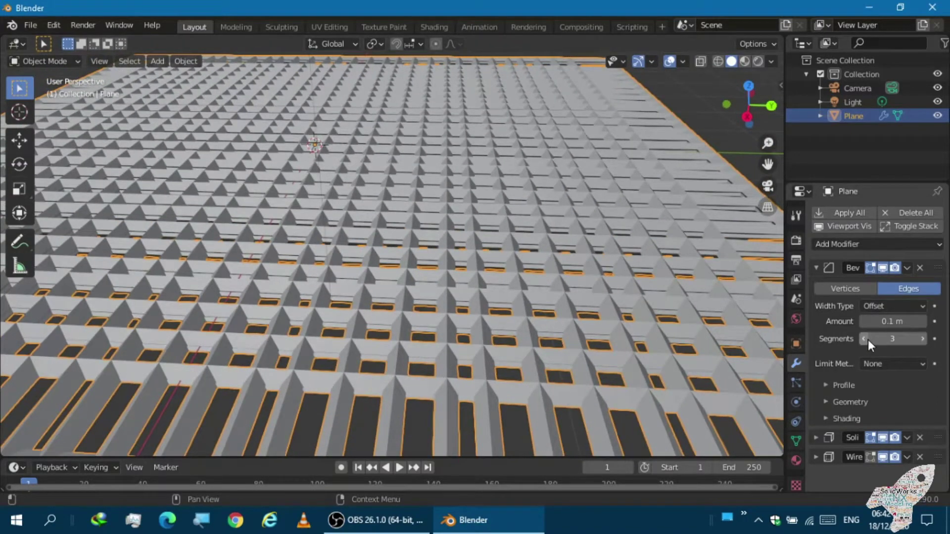
pyautogui.moveTo(877, 339); pyautogui.dragTo(890, 338)
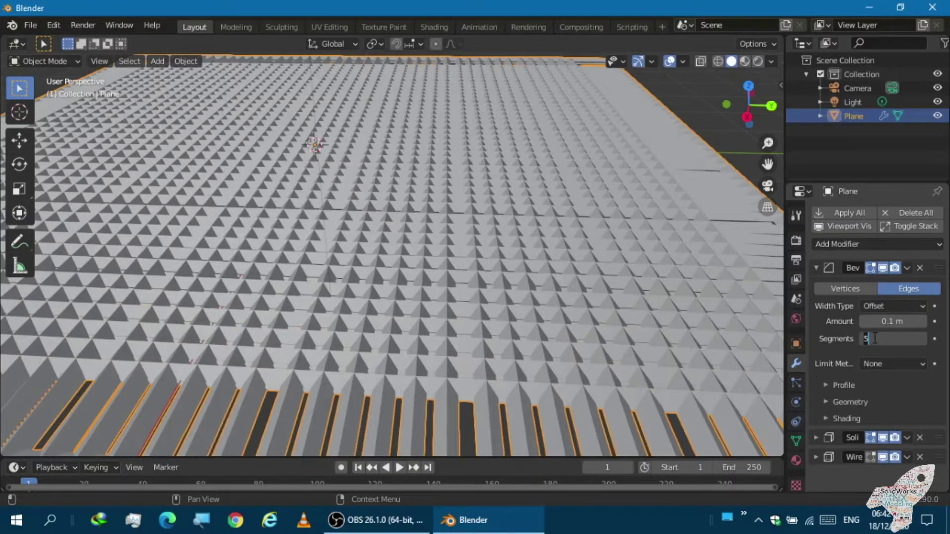
pyautogui.press('Return')
pyautogui.scroll(-5, 570, 314)
pyautogui.moveTo(492, 333)
pyautogui.mouseDown(button='middle')
pyautogui.moveTo(405, 346)
pyautogui.moveTo(380, 331)
pyautogui.moveTo(482, 361)
pyautogui.mouseUp(button='middle')
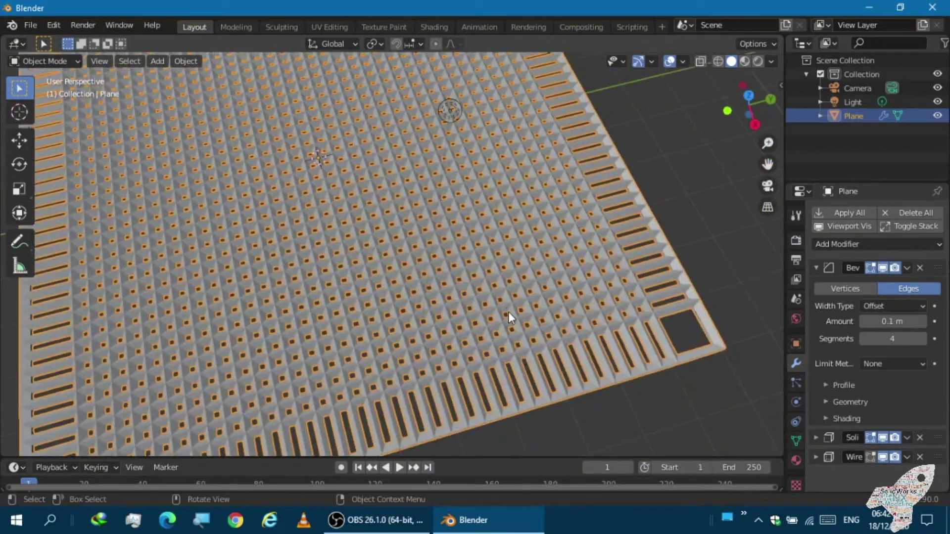
pyautogui.scroll(-5, 503, 310)
pyautogui.moveTo(503, 310)
pyautogui.mouseDown(button='middle')
pyautogui.moveTo(406, 324)
pyautogui.moveTo(453, 289)
pyautogui.mouseUp(button='middle')
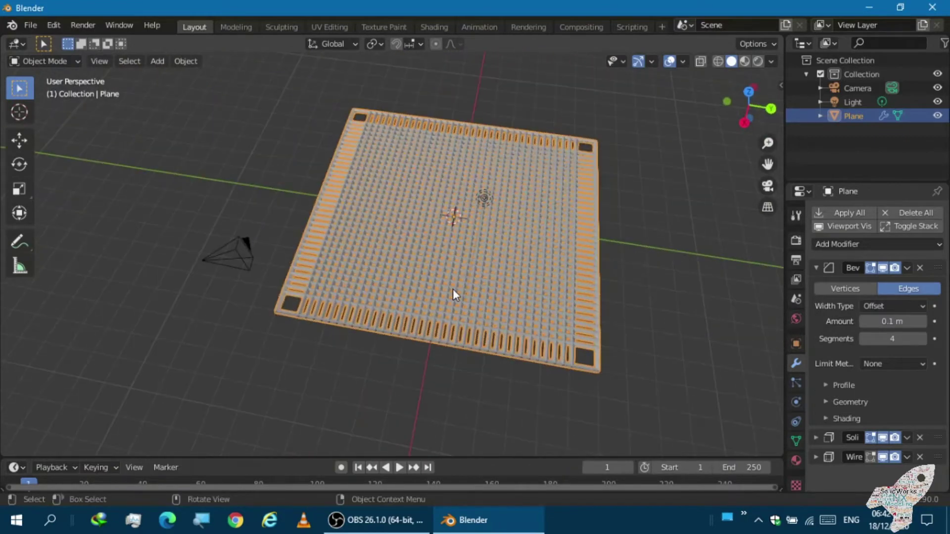
pyautogui.click(819, 267)
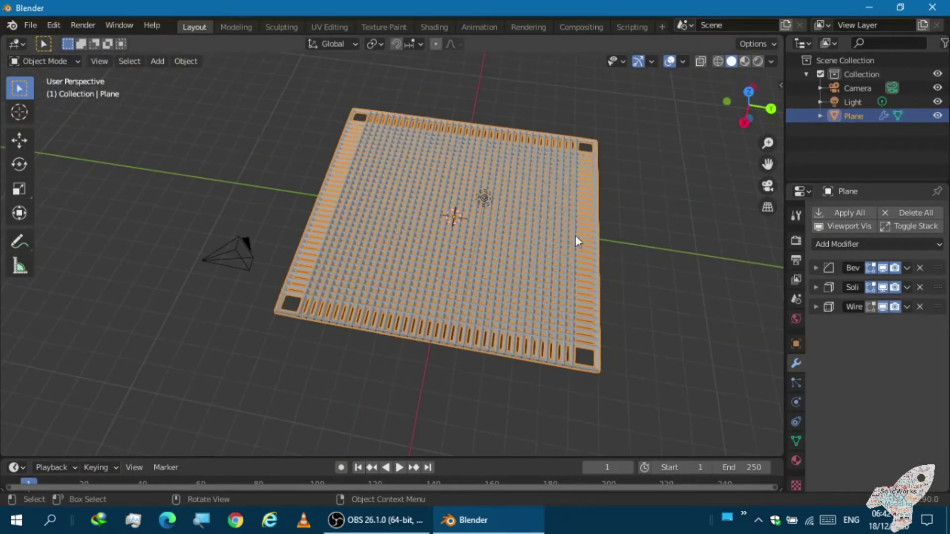
# In front view, rotate the lattice 90° around the X axis so it stands upright
pyautogui.press('KP_1')
pyautogui.scroll(2, 243, 333)
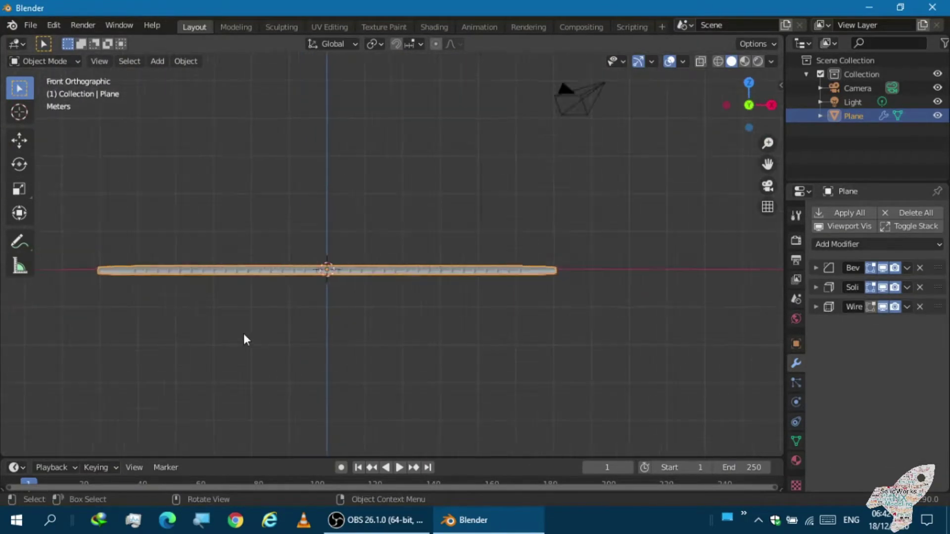
pyautogui.scroll(1, 237, 326)
pyautogui.press('r')
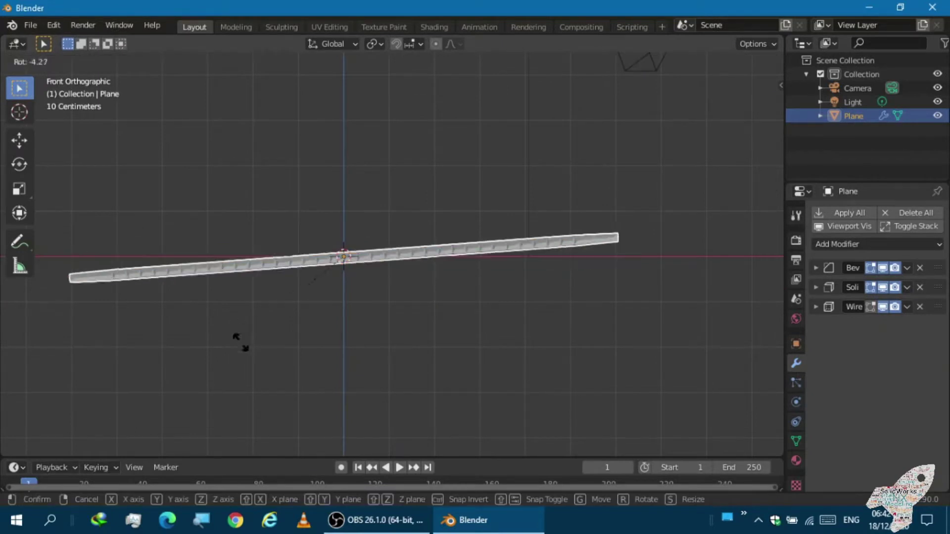
pyautogui.press('Escape')
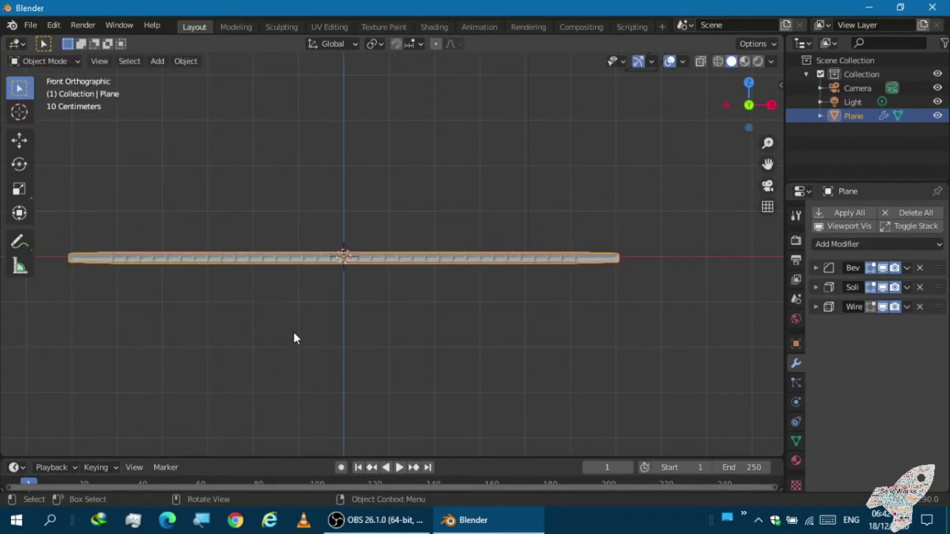
pyautogui.press('r')
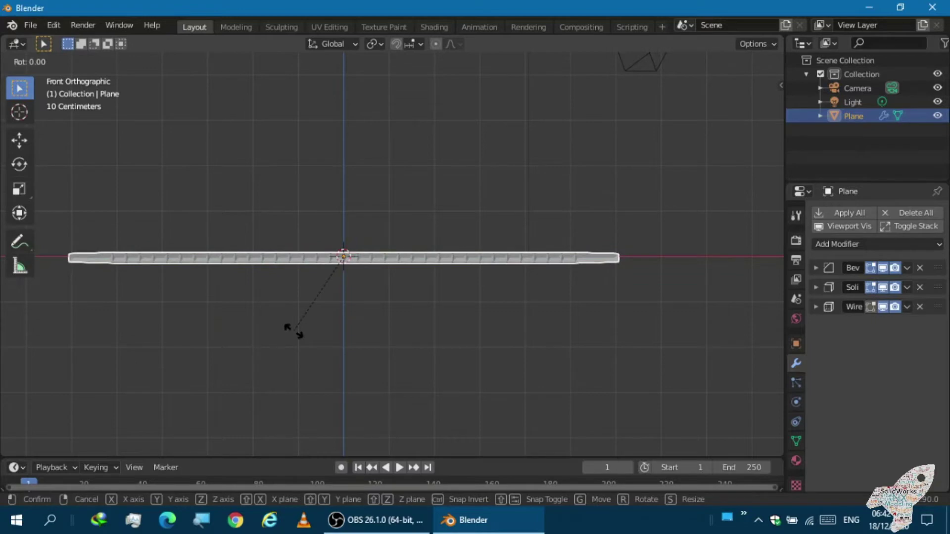
pyautogui.press('x')
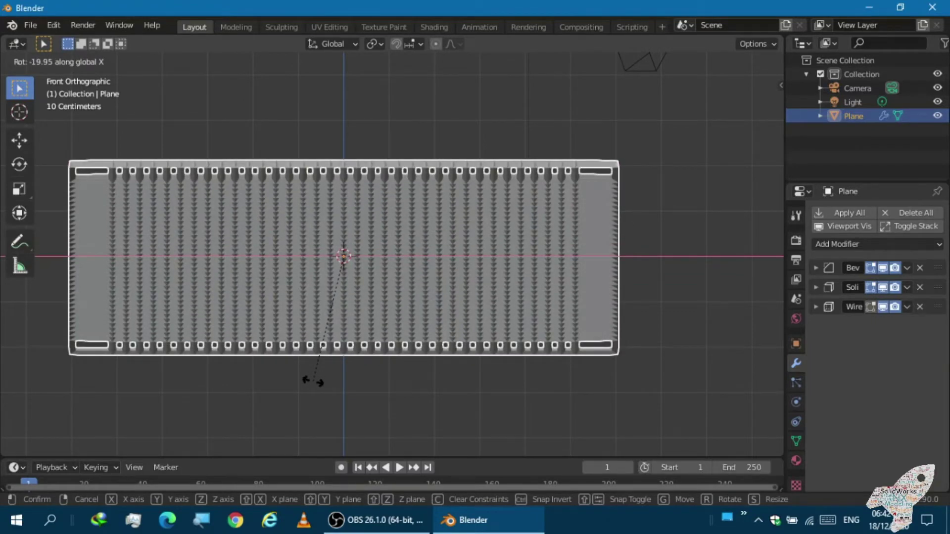
pyautogui.write('90')
pyautogui.press('Return')
# Scale the lattice down to about half size and view through the camera
pyautogui.scroll(-2, 313, 382)
pyautogui.scroll(3, 195, 338)
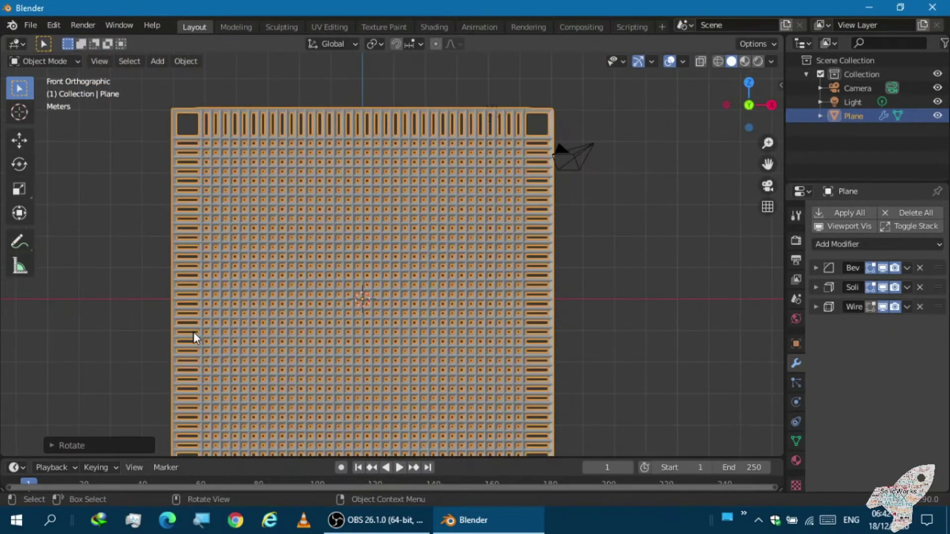
pyautogui.press('s')
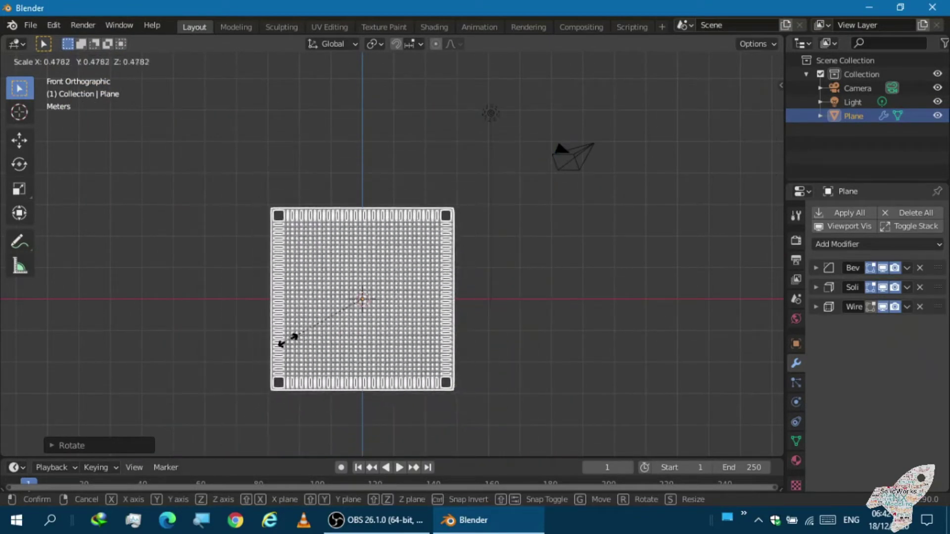
pyautogui.moveTo(317, 341); pyautogui.dragTo(297, 341)
pyautogui.click(328, 339)
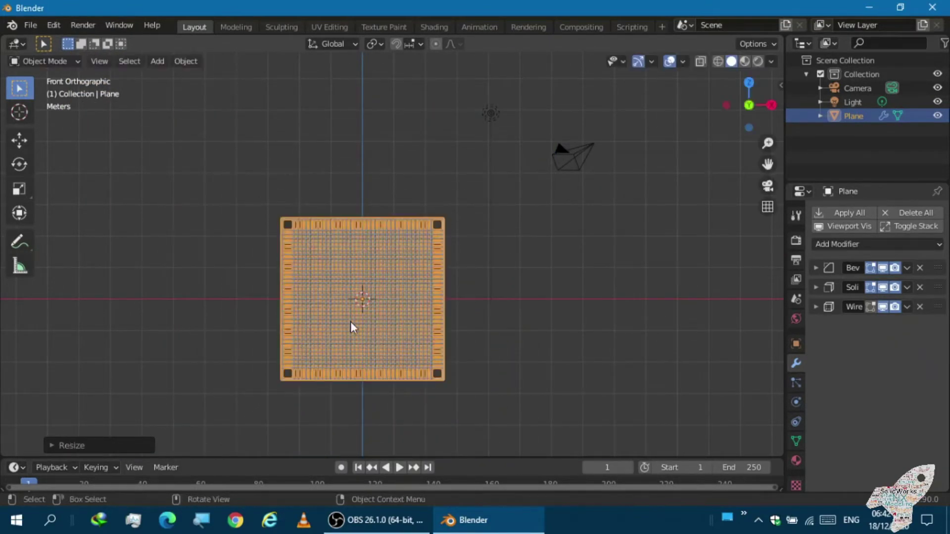
pyautogui.press('KP_0')
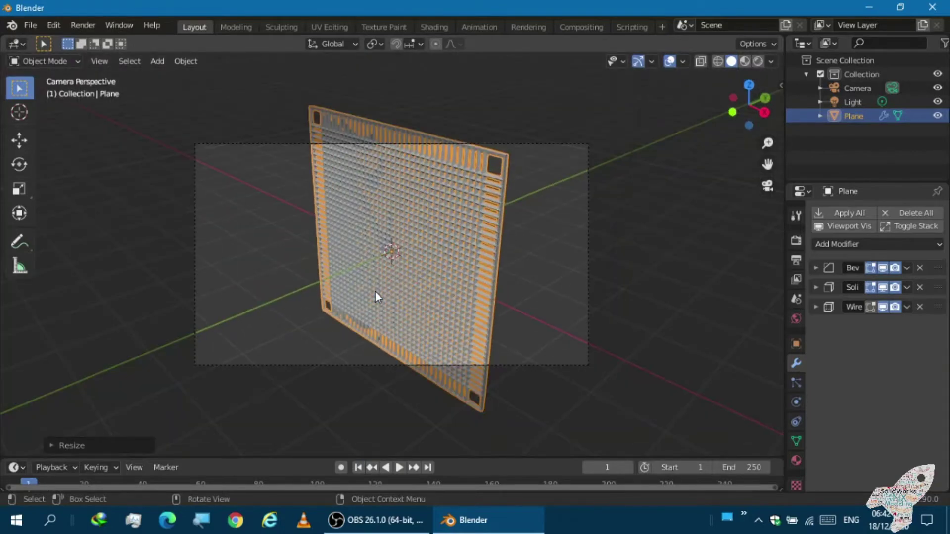
# Set the camera's Shift X to -0.010 and focal length to 42 mm, then view through it
pyautogui.scroll(2, 375, 291)
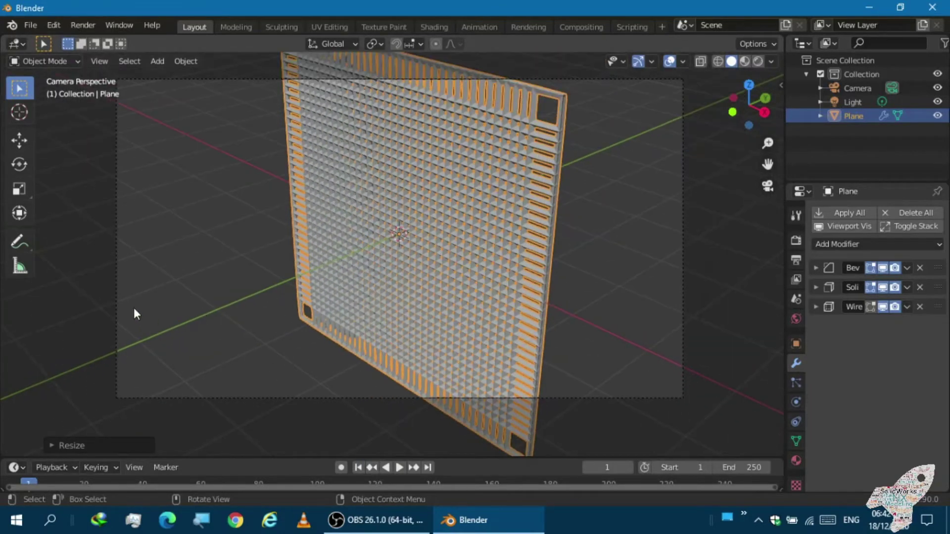
pyautogui.click(115, 310)
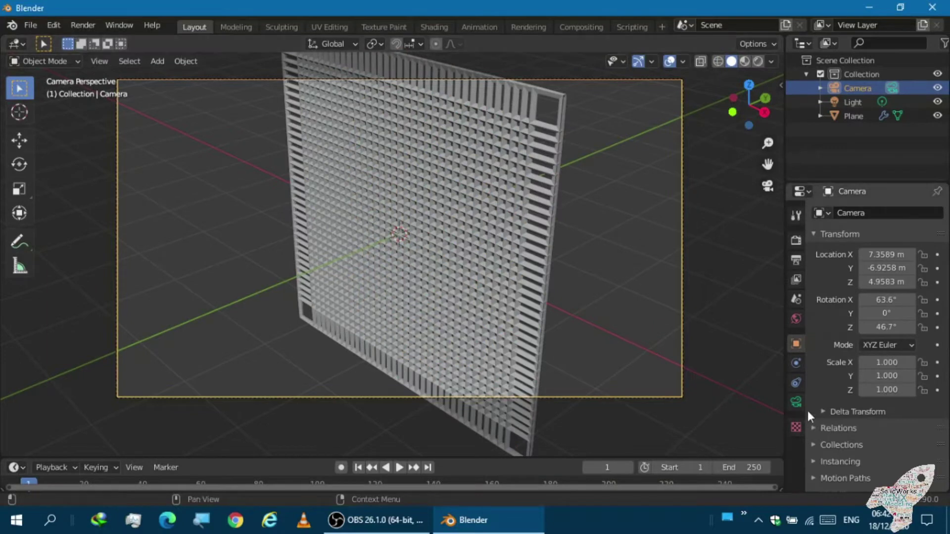
pyautogui.click(796, 401)
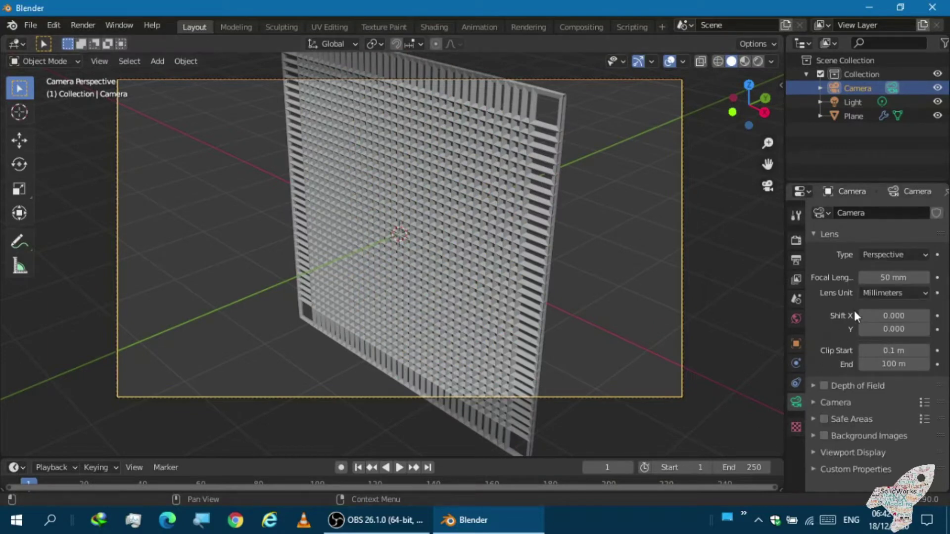
pyautogui.moveTo(871, 315); pyautogui.dragTo(874, 315)
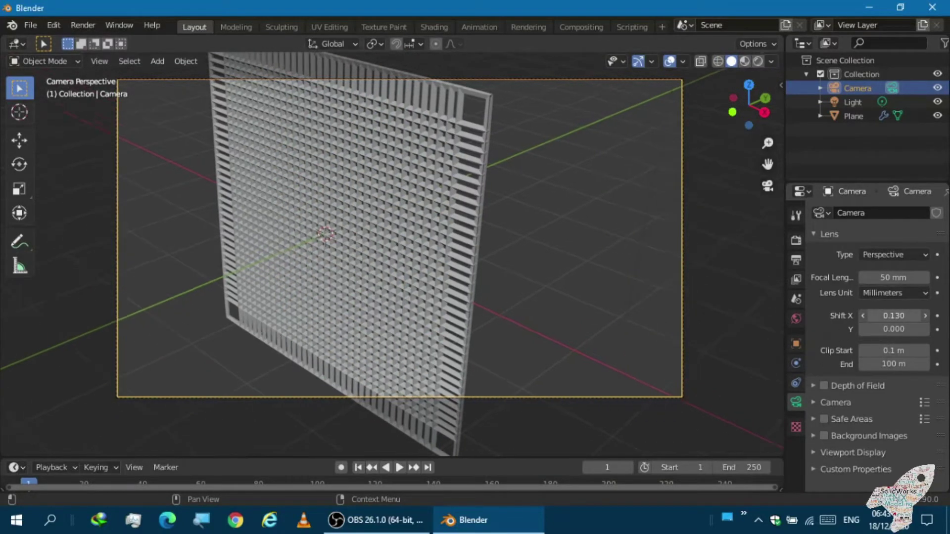
pyautogui.moveTo(880, 277); pyautogui.dragTo(863, 278)
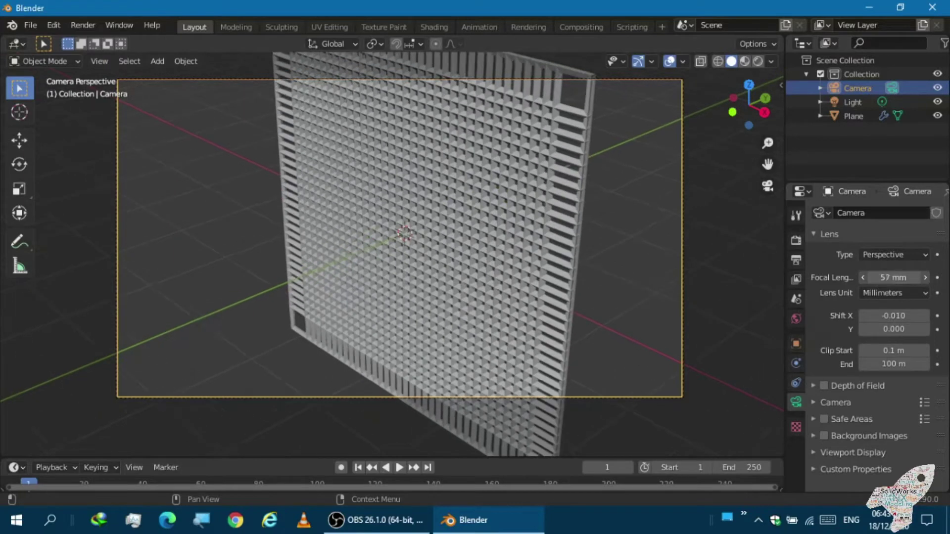
pyautogui.moveTo(552, 259)
pyautogui.mouseDown(button='middle')
pyautogui.moveTo(480, 263)
pyautogui.moveTo(488, 265)
pyautogui.mouseUp(button='middle')
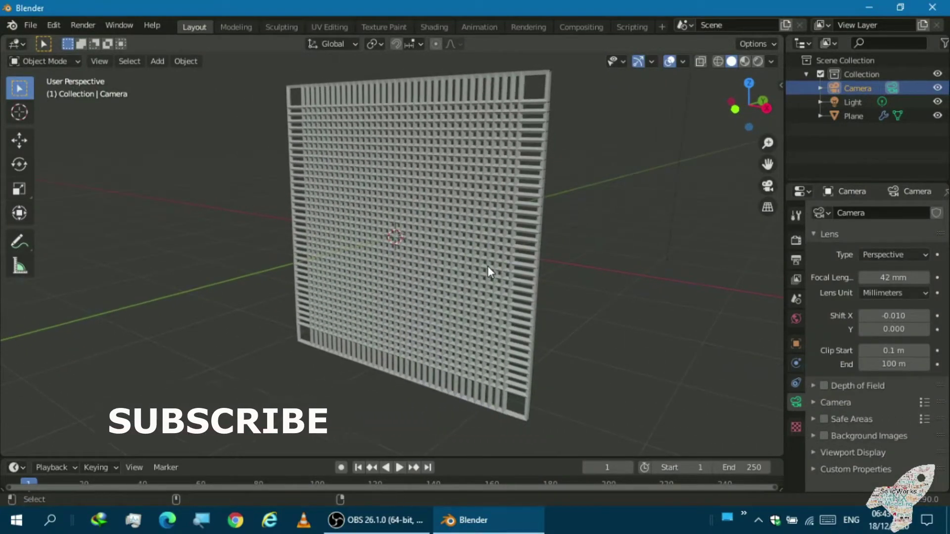
pyautogui.press('ctrl+alt+KP_0')
pyautogui.scroll(-3, 462, 283)
pyautogui.scroll(4, 489, 263)
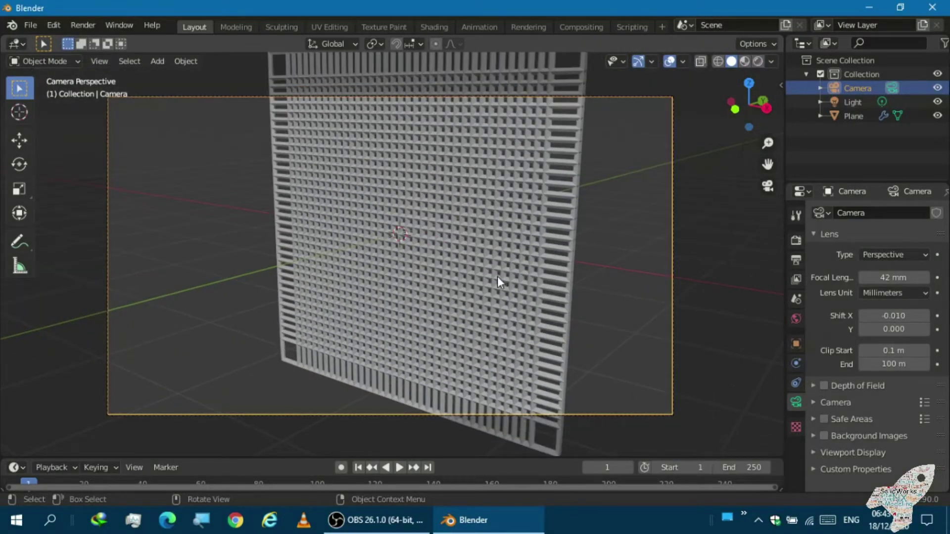
pyautogui.click(755, 63)
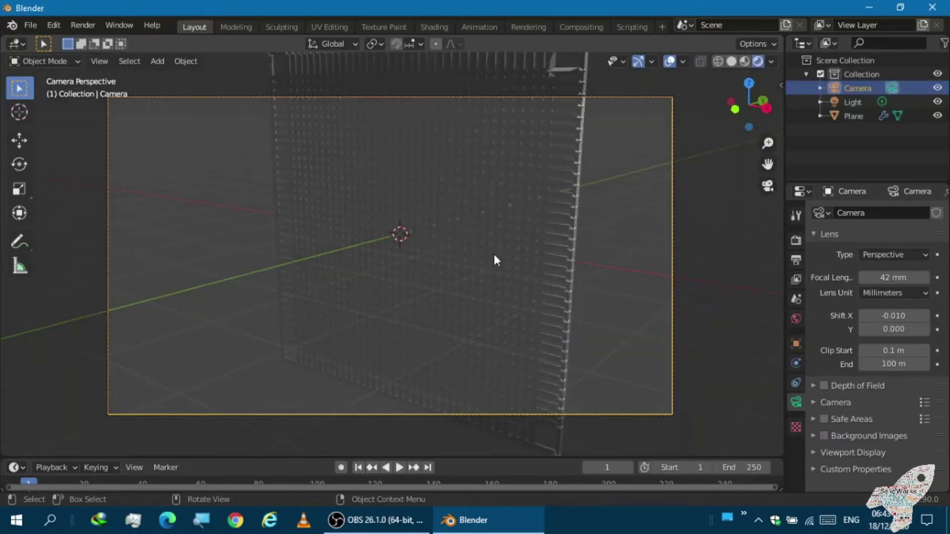
# Add a Sun light and move it to the upper left of the grid
pyautogui.scroll(-3, 494, 254)
pyautogui.scroll(2, 494, 254)
pyautogui.moveTo(493, 254)
pyautogui.mouseDown(button='middle')
pyautogui.moveTo(559, 237)
pyautogui.moveTo(687, 267)
pyautogui.moveTo(744, 248)
pyautogui.moveTo(417, 271)
pyautogui.moveTo(451, 259)
pyautogui.mouseUp(button='middle')
pyautogui.press('KP_0')
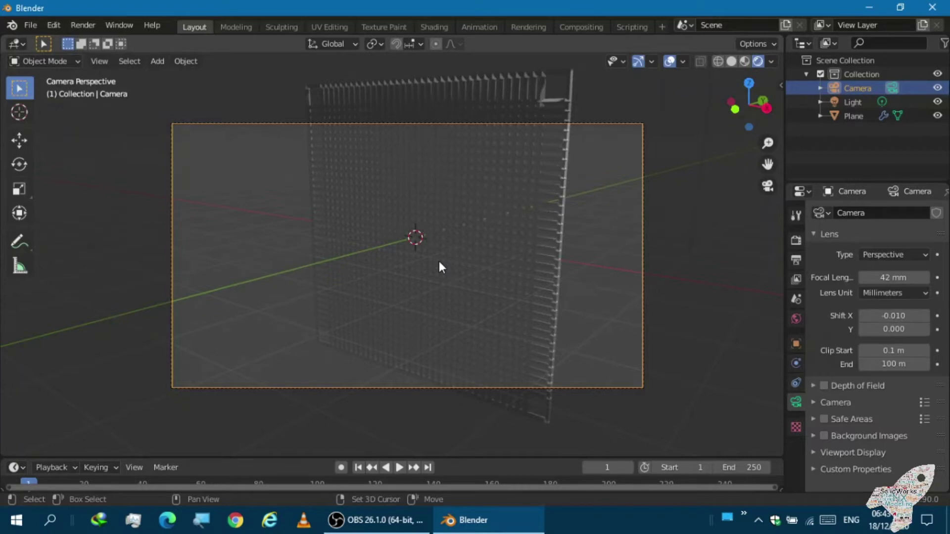
pyautogui.hotkey('shift', 'a')
pyautogui.moveTo(367, 393)
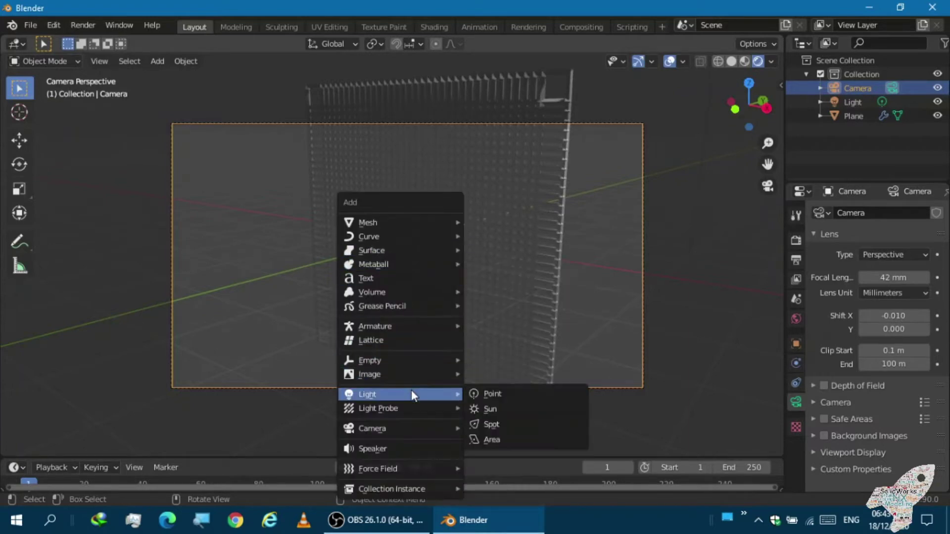
pyautogui.click(483, 415)
pyautogui.press('g')
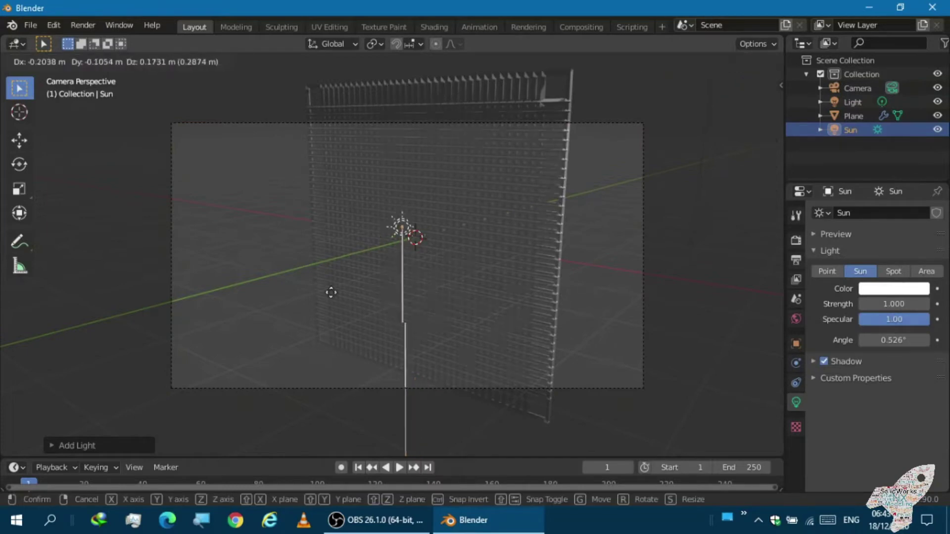
pyautogui.click(150, 194)
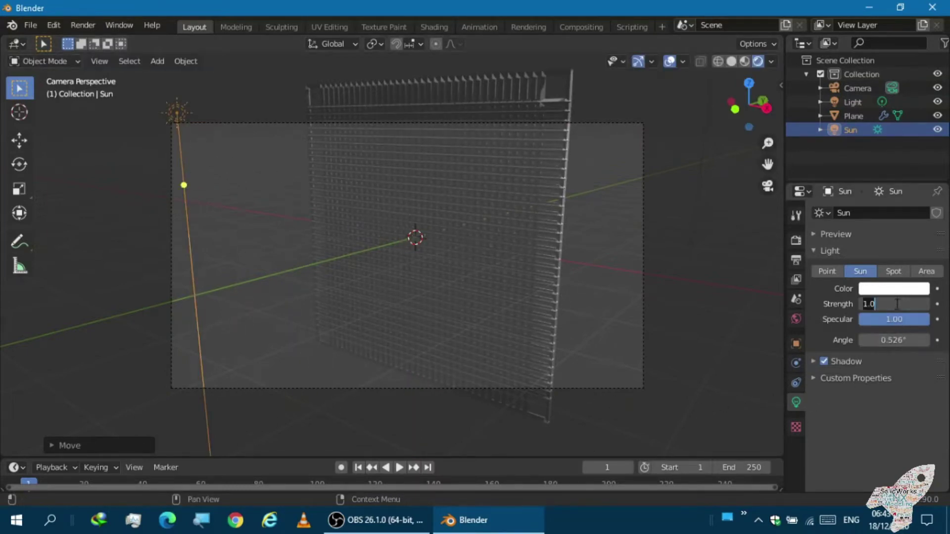
# Set the Sun light's strength to 1000
pyautogui.write('0')
pyautogui.press('Return')
pyautogui.scroll(2, 512, 269)
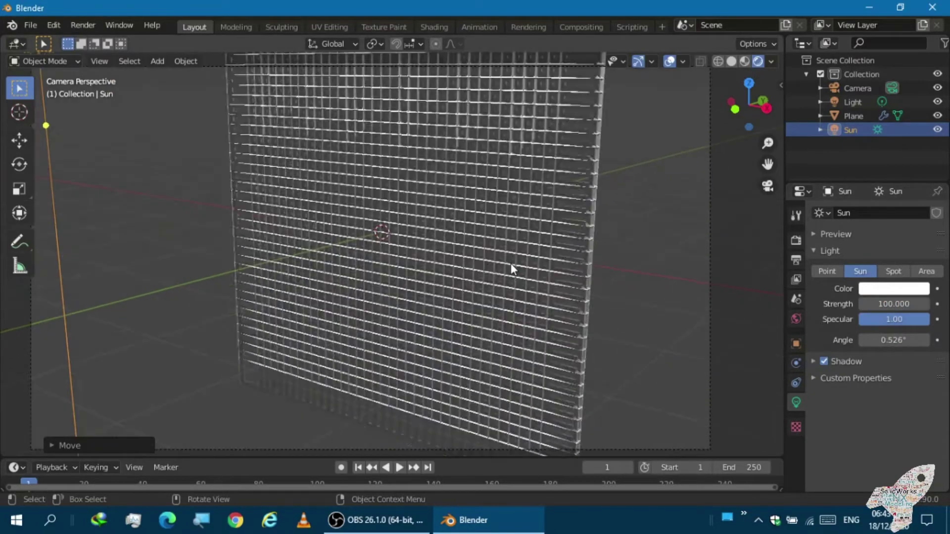
pyautogui.scroll(3, 510, 263)
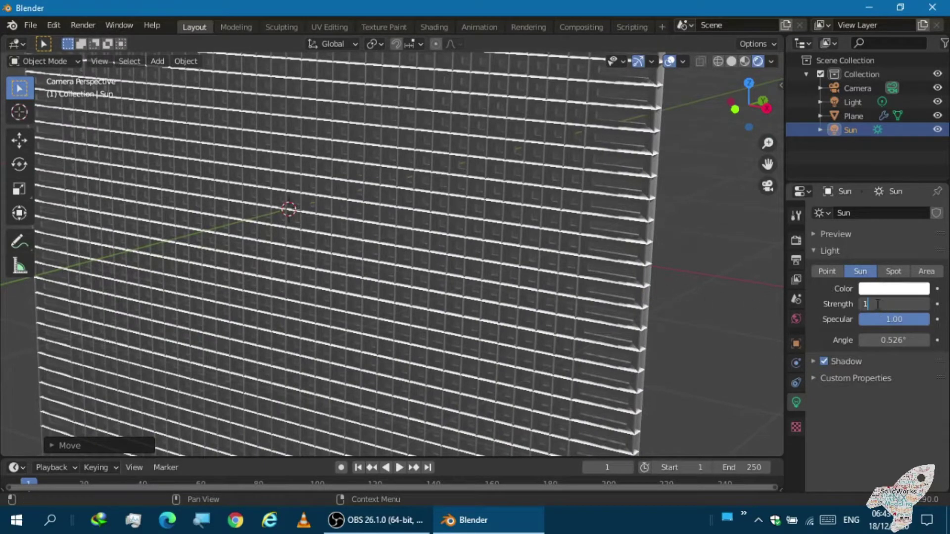
pyautogui.write('000')
pyautogui.press('Return')
pyautogui.scroll(-4, 596, 299)
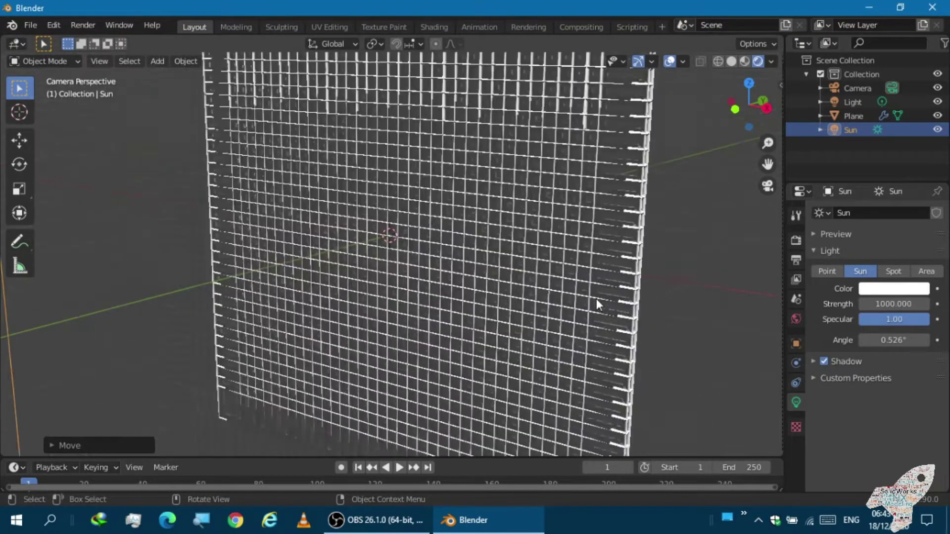
pyautogui.moveTo(572, 292)
pyautogui.mouseDown(button='middle')
pyautogui.moveTo(540, 281)
pyautogui.moveTo(560, 278)
pyautogui.moveTo(546, 272)
pyautogui.moveTo(457, 262)
pyautogui.moveTo(533, 269)
pyautogui.moveTo(509, 282)
pyautogui.moveTo(497, 275)
pyautogui.moveTo(505, 279)
pyautogui.moveTo(493, 206)
pyautogui.moveTo(475, 235)
pyautogui.moveTo(651, 239)
pyautogui.mouseUp(button='middle')
pyautogui.scroll(2, 474, 233)
pyautogui.scroll(1, 494, 238)
pyautogui.scroll(3, 541, 265)
pyautogui.moveTo(540, 265)
pyautogui.mouseDown(button='middle')
pyautogui.moveTo(455, 288)
pyautogui.moveTo(401, 274)
pyautogui.moveTo(356, 282)
pyautogui.moveTo(470, 299)
pyautogui.moveTo(520, 318)
pyautogui.moveTo(505, 333)
pyautogui.moveTo(390, 239)
pyautogui.moveTo(424, 202)
pyautogui.moveTo(492, 170)
pyautogui.moveTo(526, 202)
pyautogui.moveTo(439, 230)
pyautogui.moveTo(509, 235)
pyautogui.mouseUp(button='middle')
pyautogui.scroll(-3, 341, 254)
pyautogui.scroll(-3, 309, 250)
pyautogui.scroll(-3, 348, 239)
pyautogui.scroll(-3, 183, 220)
pyautogui.scroll(4, 183, 220)
pyautogui.scroll(3, 190, 213)
pyautogui.moveTo(190, 213)
pyautogui.mouseDown(button='middle')
pyautogui.moveTo(278, 174)
pyautogui.moveTo(325, 180)
pyautogui.moveTo(208, 184)
pyautogui.moveTo(369, 209)
pyautogui.moveTo(546, 311)
pyautogui.moveTo(494, 320)
pyautogui.moveTo(498, 365)
pyautogui.moveTo(501, 339)
pyautogui.moveTo(346, 291)
pyautogui.mouseUp(button='middle')
pyautogui.scroll(2, 367, 216)
pyautogui.scroll(3, 339, 287)
pyautogui.scroll(-2, 338, 288)
pyautogui.scroll(-2, 338, 288)
pyautogui.moveTo(337, 288)
pyautogui.mouseDown(button='middle')
pyautogui.moveTo(388, 292)
pyautogui.moveTo(439, 277)
pyautogui.moveTo(394, 267)
pyautogui.moveTo(426, 306)
pyautogui.mouseUp(button='middle')
pyautogui.scroll(2, 411, 278)
# Choose Cycles as the render engine in Render Properties
pyautogui.click(796, 240)
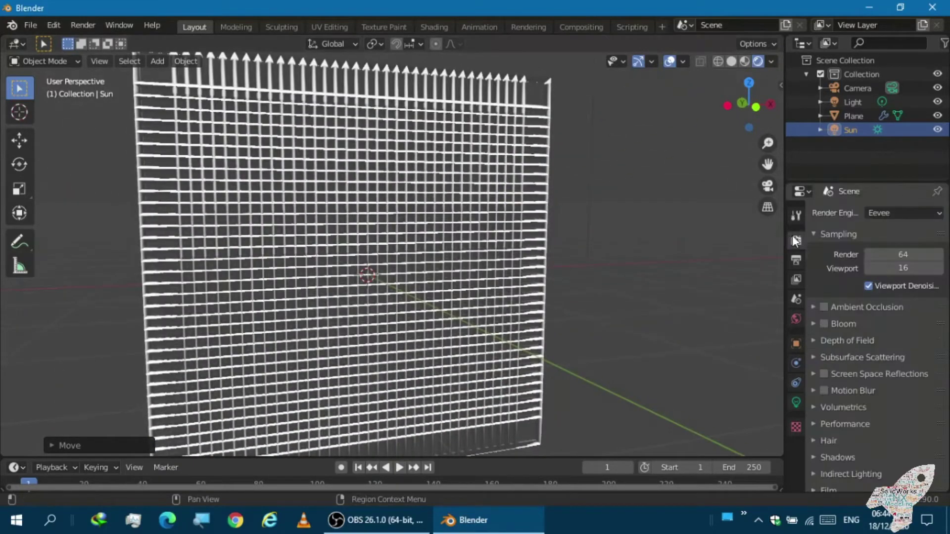
pyautogui.click(878, 212)
pyautogui.click(877, 261)
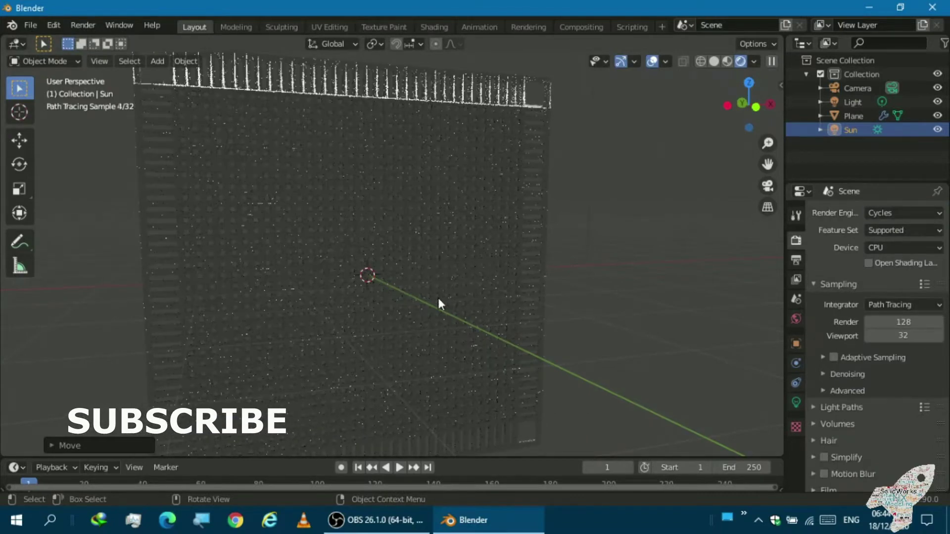
pyautogui.moveTo(438, 299); pyautogui.dragTo(320, 304, button='middle')
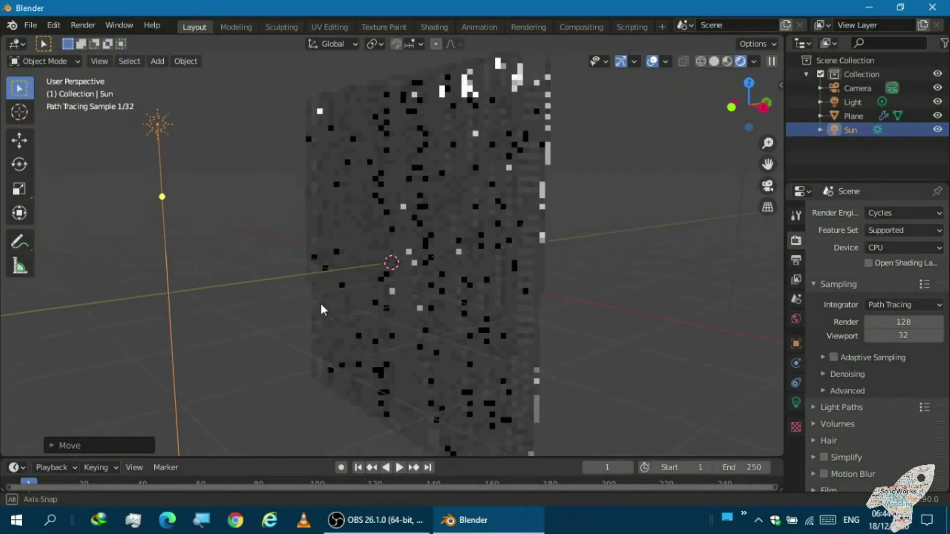
# Set the Sun lamp's strength to 10000 and orbit to view the brighter lattice
pyautogui.click(151, 171)
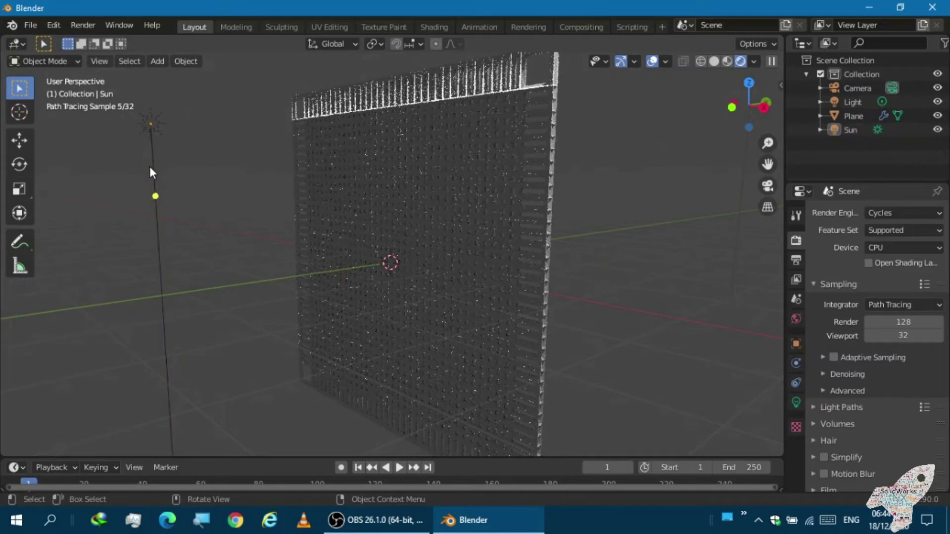
pyautogui.click(796, 402)
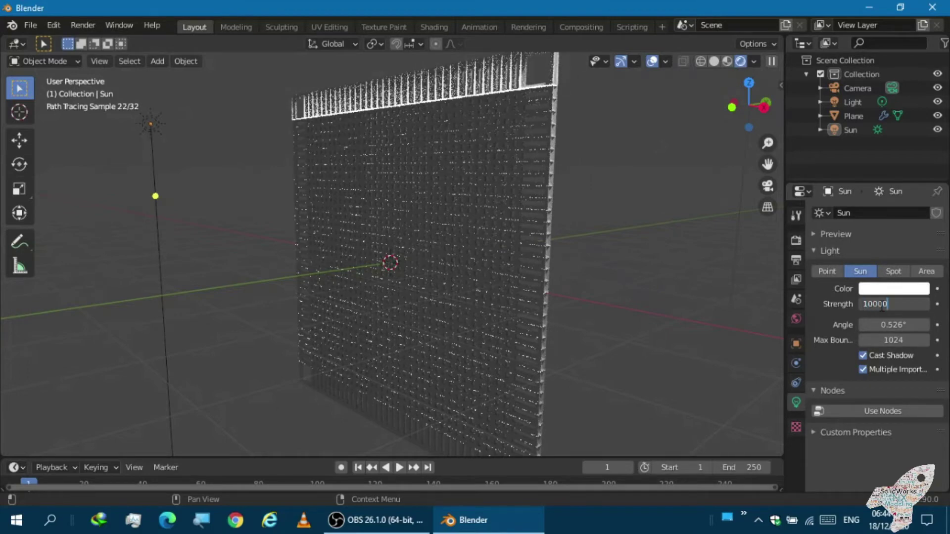
pyautogui.press('Return')
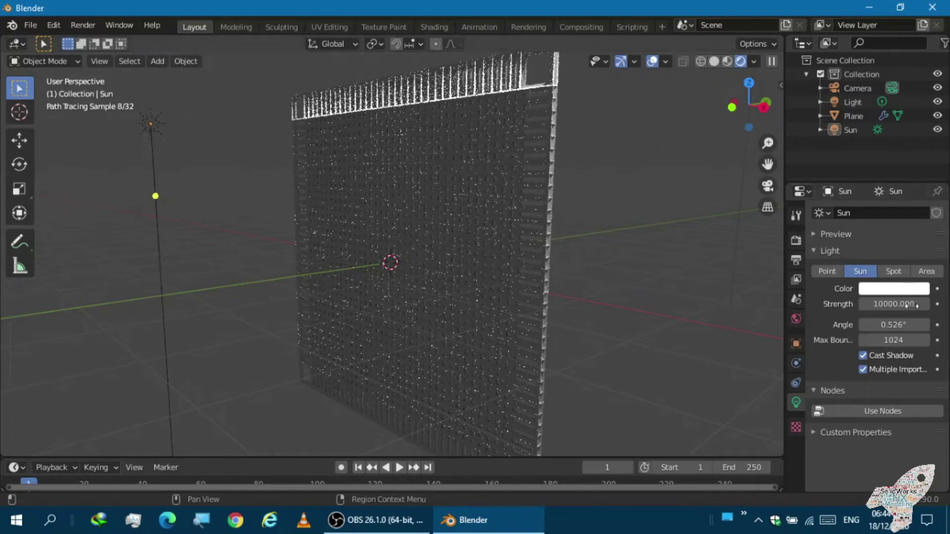
pyautogui.moveTo(601, 282); pyautogui.dragTo(545, 280, button='middle')
pyautogui.rightClick(486, 286)
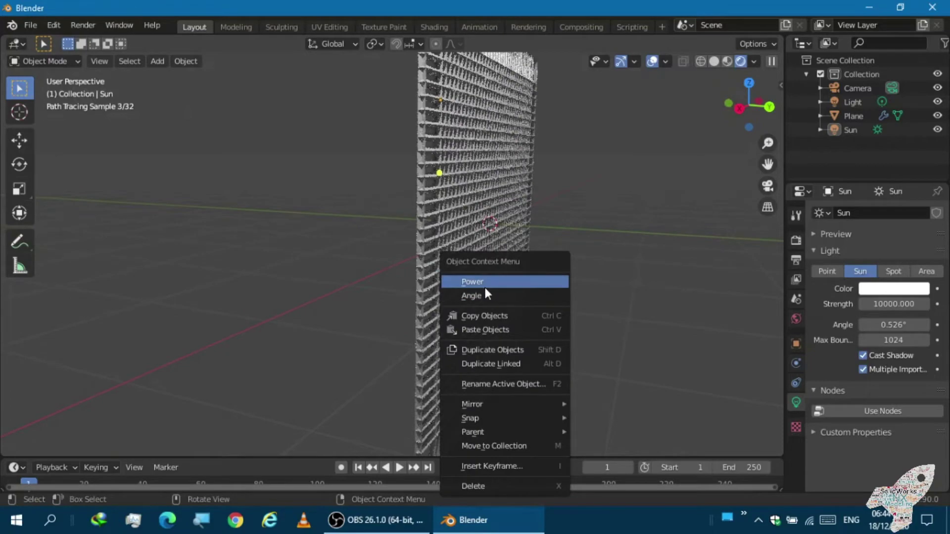
pyautogui.press('Escape')
pyautogui.moveTo(489, 287)
pyautogui.mouseDown(button='middle')
pyautogui.moveTo(479, 268)
pyautogui.moveTo(399, 268)
pyautogui.moveTo(562, 247)
pyautogui.moveTo(678, 211)
pyautogui.mouseUp(button='middle')
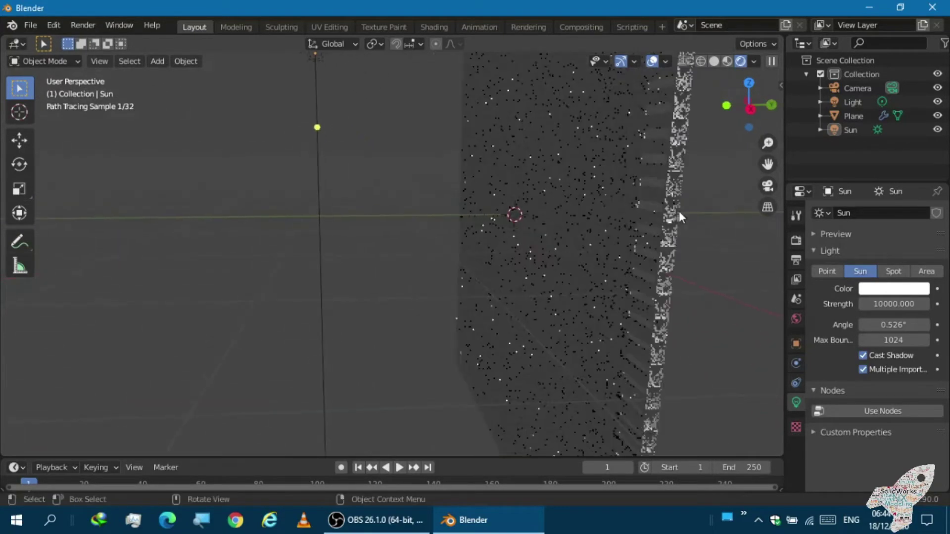
# Select the point light and move it to a new spot near the grid wall
pyautogui.click(853, 102)
pyautogui.moveTo(542, 175)
pyautogui.mouseDown(button='middle')
pyautogui.moveTo(569, 201)
pyautogui.moveTo(508, 212)
pyautogui.moveTo(567, 209)
pyautogui.moveTo(428, 218)
pyautogui.moveTo(371, 185)
pyautogui.moveTo(660, 216)
pyautogui.moveTo(520, 206)
pyautogui.moveTo(597, 177)
pyautogui.moveTo(550, 194)
pyautogui.moveTo(551, 205)
pyautogui.mouseUp(button='middle')
pyautogui.moveTo(504, 176); pyautogui.dragTo(518, 165, button='middle')
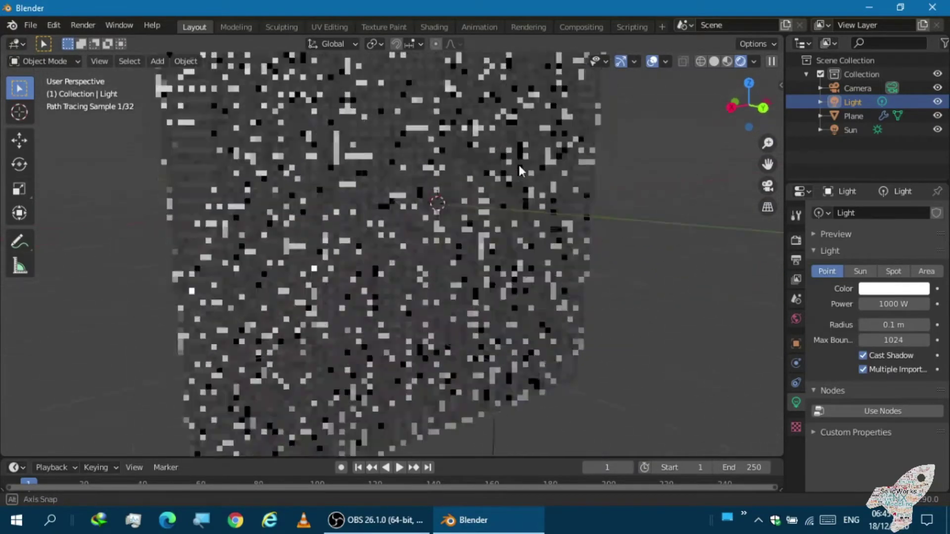
pyautogui.press('g')
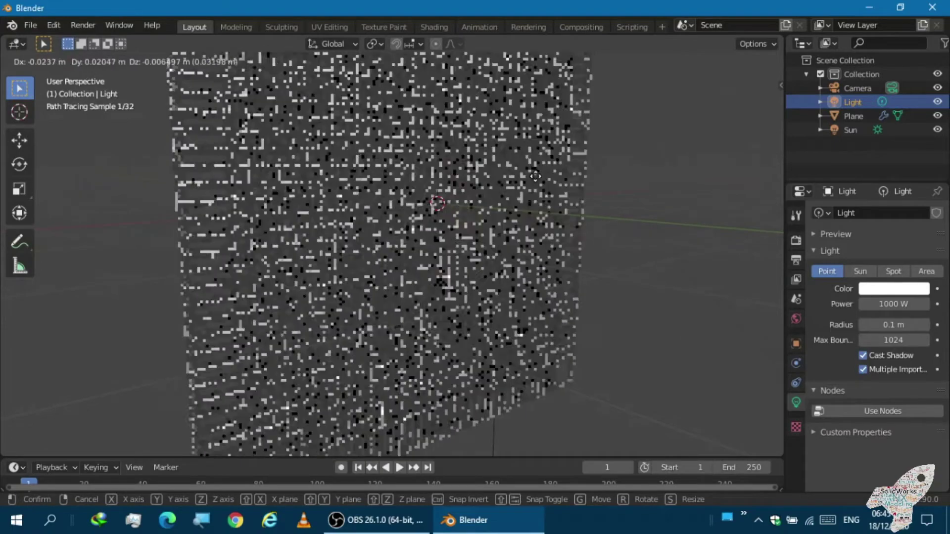
pyautogui.click(587, 120)
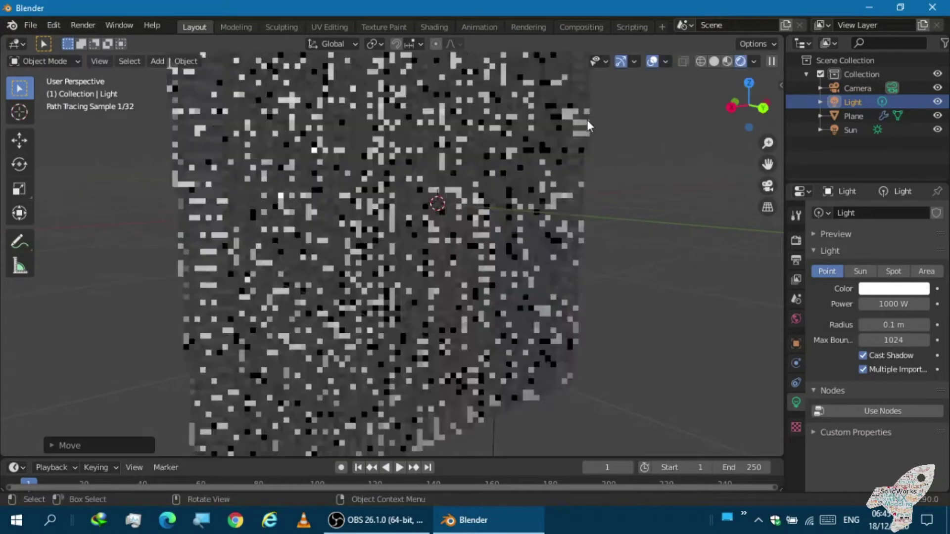
# Orbit and zoom in close to check the light's new placement by the wall
pyautogui.moveTo(551, 136)
pyautogui.mouseDown(button='middle')
pyautogui.moveTo(450, 151)
pyautogui.moveTo(566, 130)
pyautogui.mouseUp(button='middle')
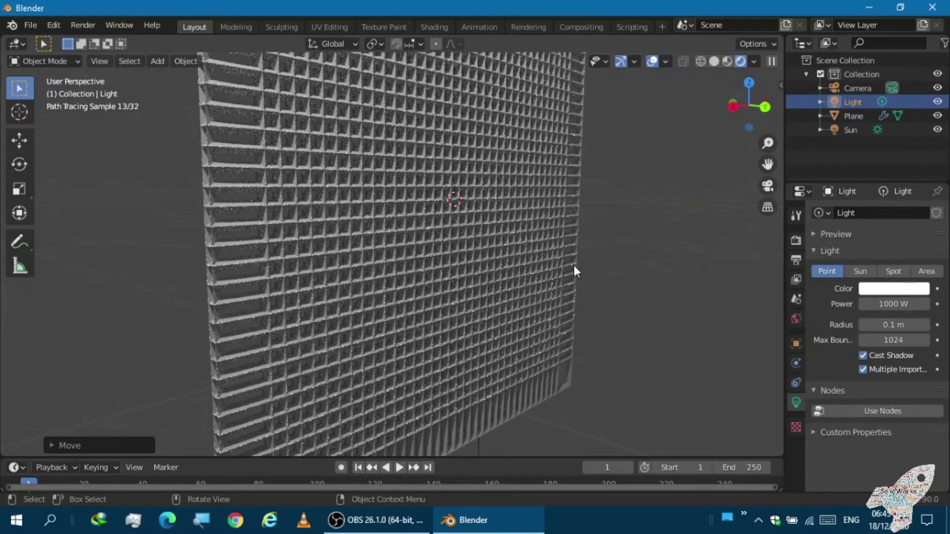
pyautogui.moveTo(528, 229)
pyautogui.mouseDown(button='middle')
pyautogui.moveTo(484, 161)
pyautogui.moveTo(533, 188)
pyautogui.mouseUp(button='middle')
pyautogui.scroll(-3, 500, 191)
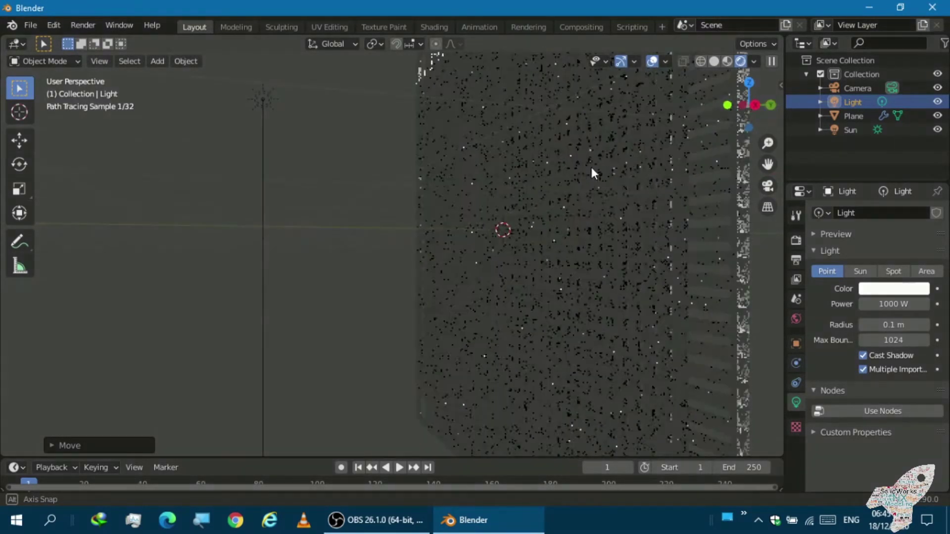
pyautogui.moveTo(532, 188); pyautogui.dragTo(397, 130, button='middle')
# Nudge the Sun lamp aside and change its light type to a 10000 W Point light
pyautogui.click(288, 96)
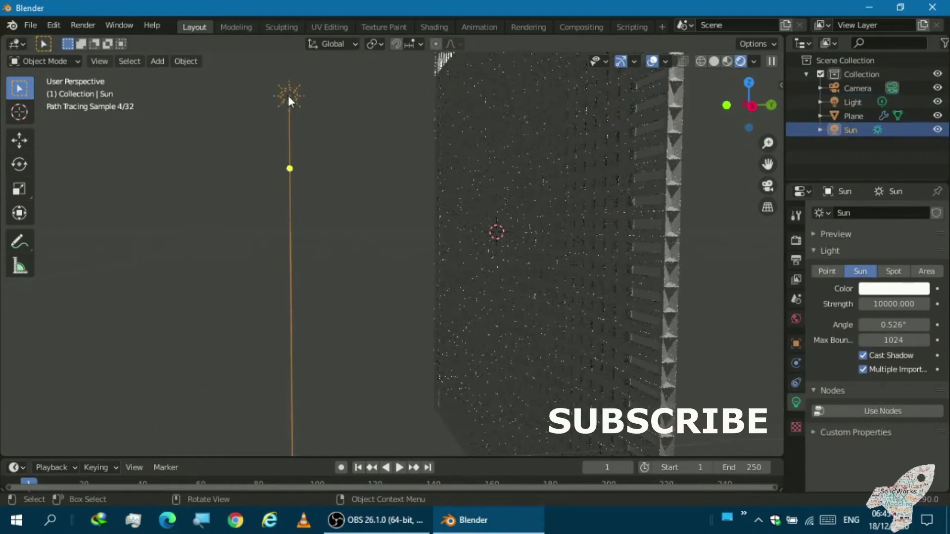
pyautogui.moveTo(288, 96); pyautogui.dragTo(297, 99)
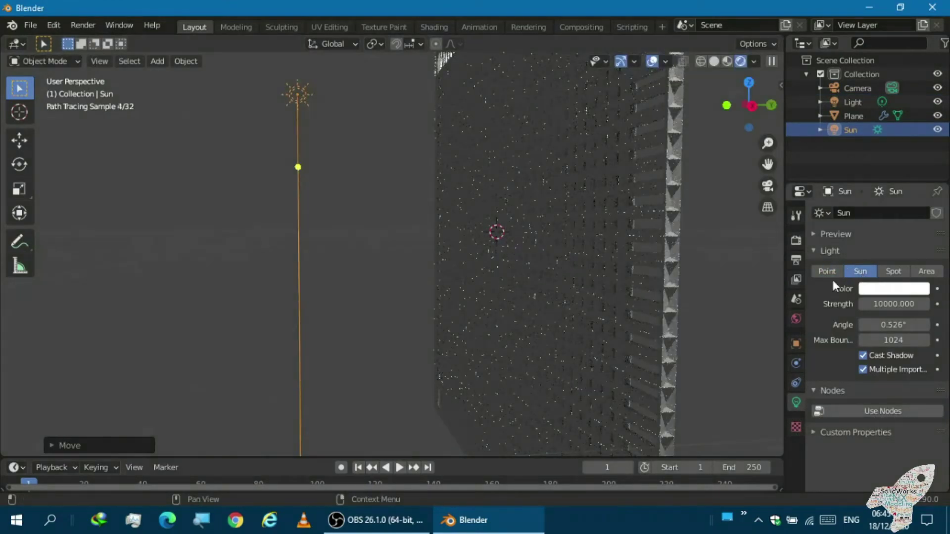
pyautogui.click(887, 268)
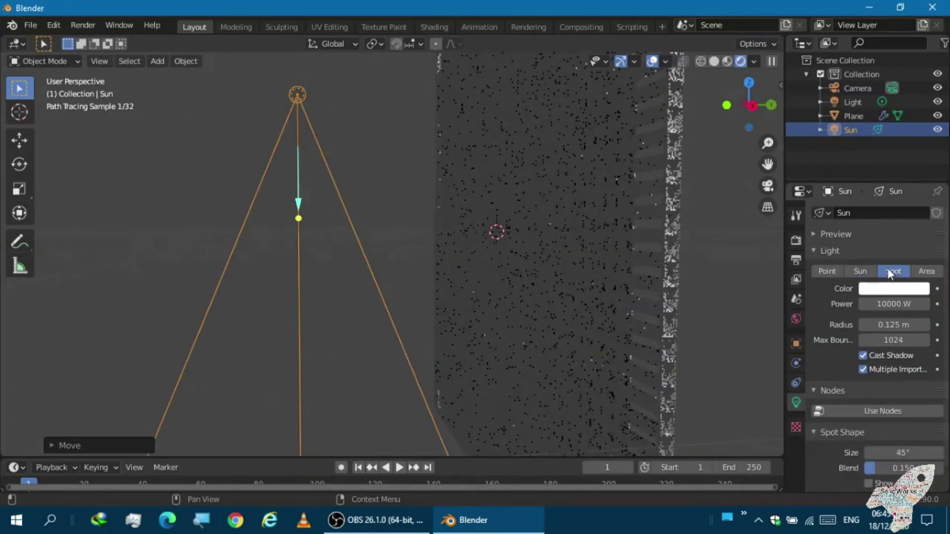
pyautogui.click(861, 270)
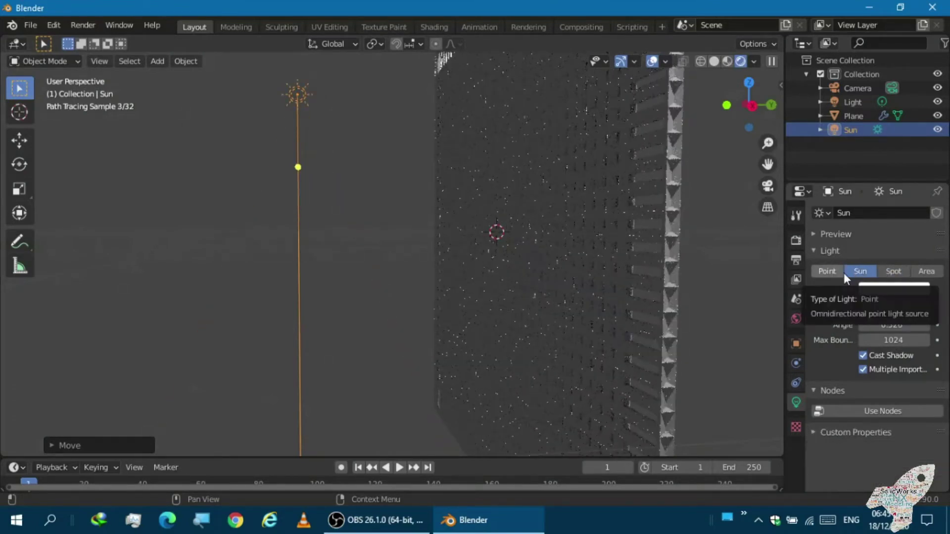
pyautogui.click(844, 272)
# View the newly lit lattice through the scene camera
pyautogui.moveTo(513, 233); pyautogui.dragTo(494, 215, button='middle')
pyautogui.scroll(2, 494, 216)
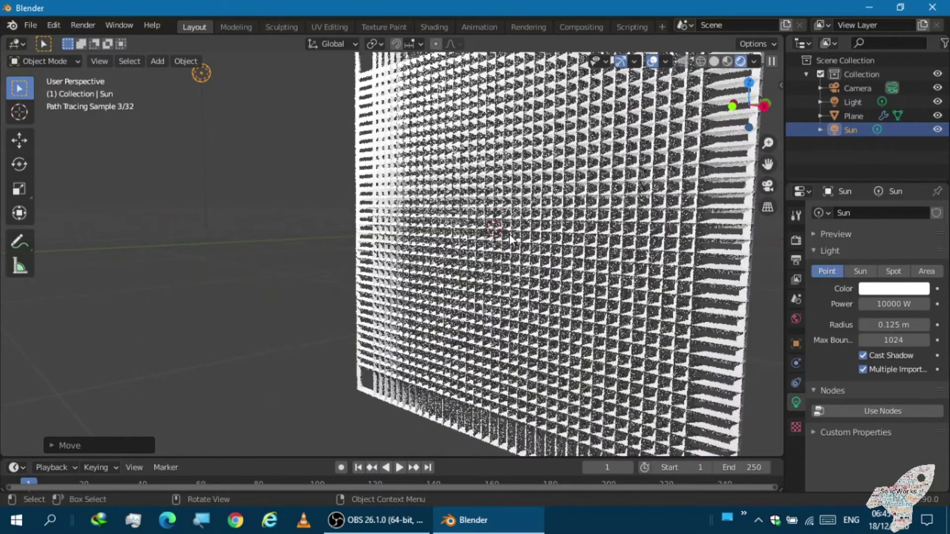
pyautogui.press('KP_0')
pyautogui.moveTo(510, 238); pyautogui.dragTo(331, 188, button='middle')
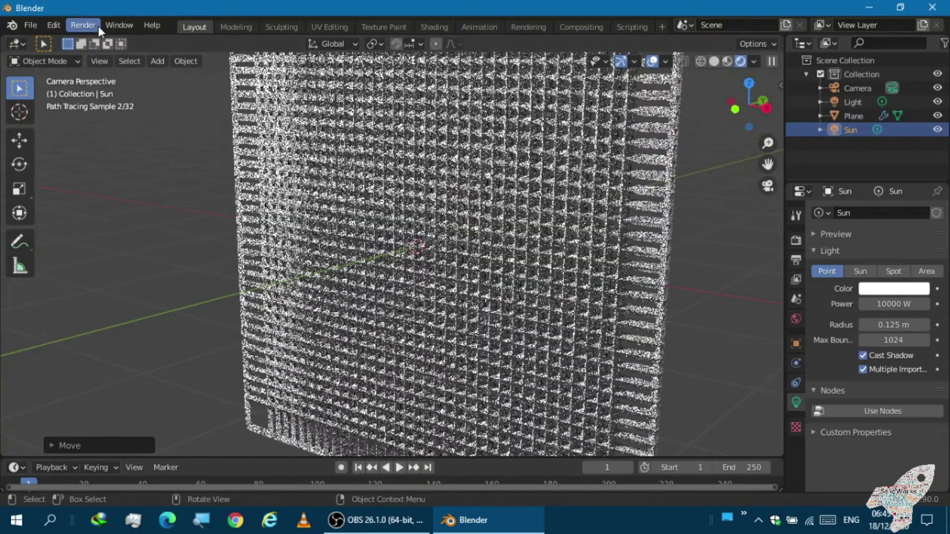
# Render the camera view as a final image and let all 510 Cycles tiles finish
pyautogui.click(94, 25)
pyautogui.click(90, 41)
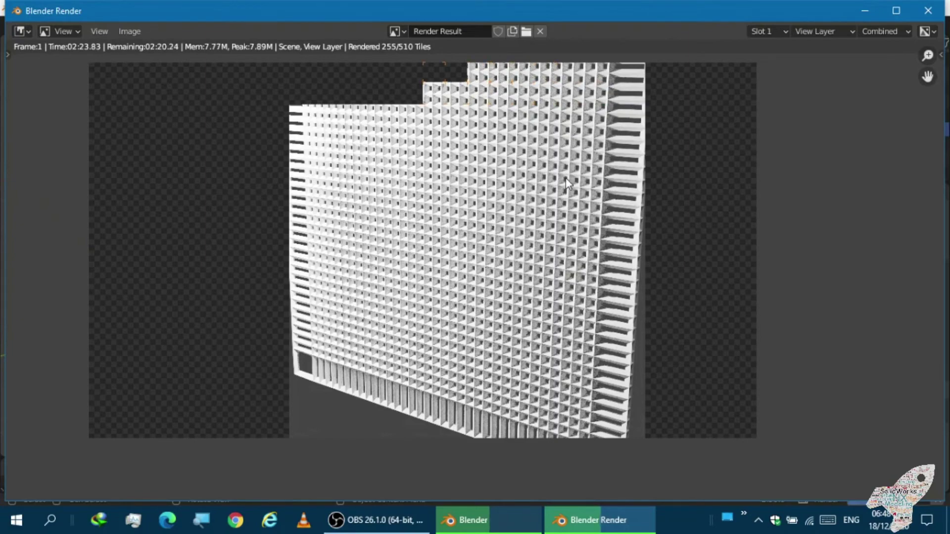
pyautogui.scroll(-1, 582, 191)
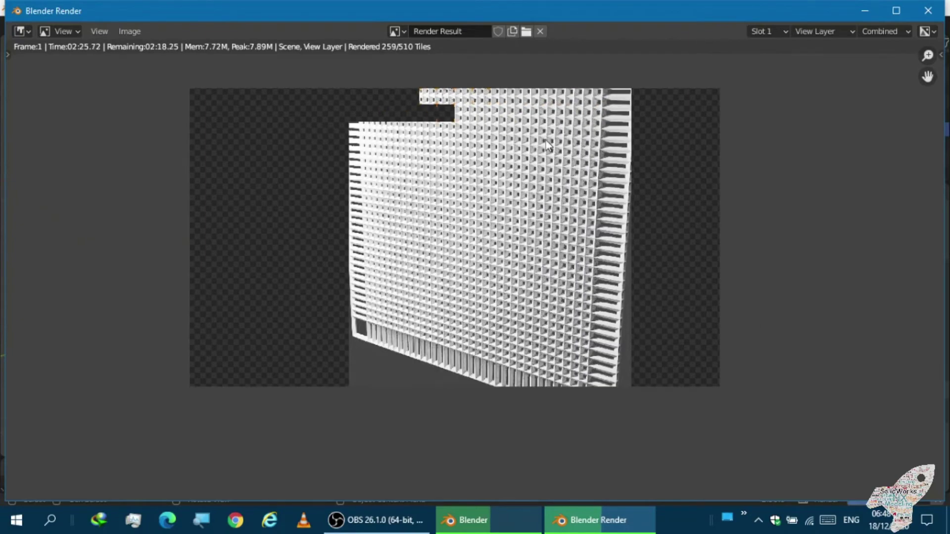
pyautogui.scroll(1, 545, 141)
pyautogui.scroll(-1, 496, 162)
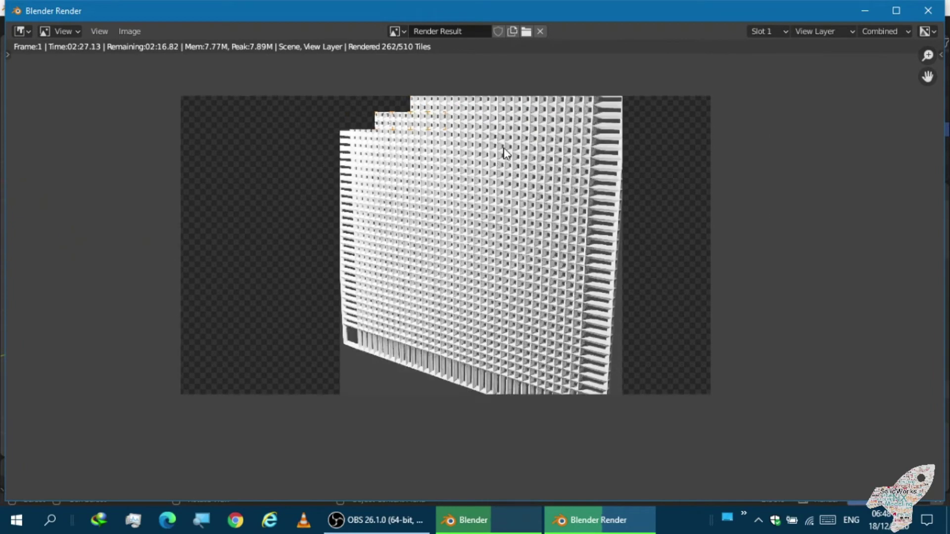
pyautogui.scroll(2, 493, 161)
pyautogui.scroll(-1, 488, 159)
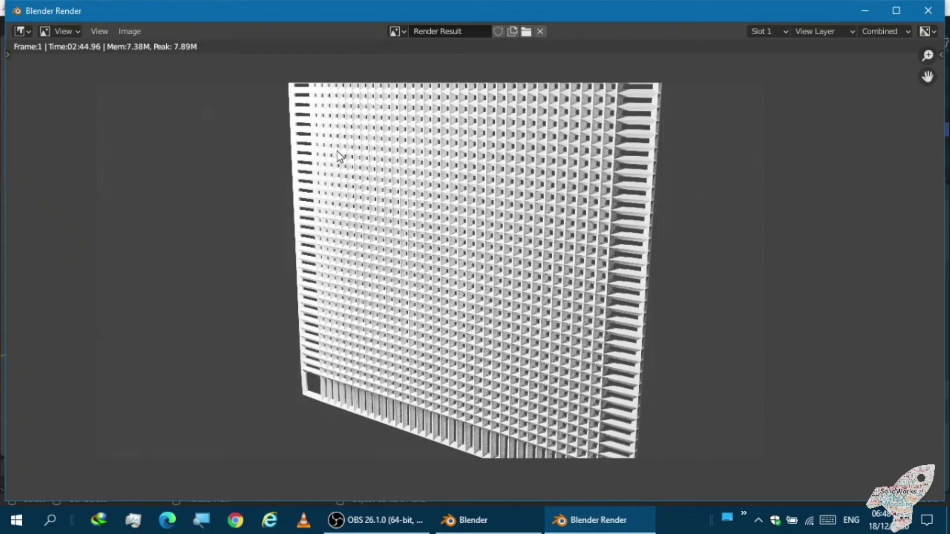
# Zoom around the finished Render Result, then bring the main Blender window back to the front
pyautogui.scroll(-1, 362, 216)
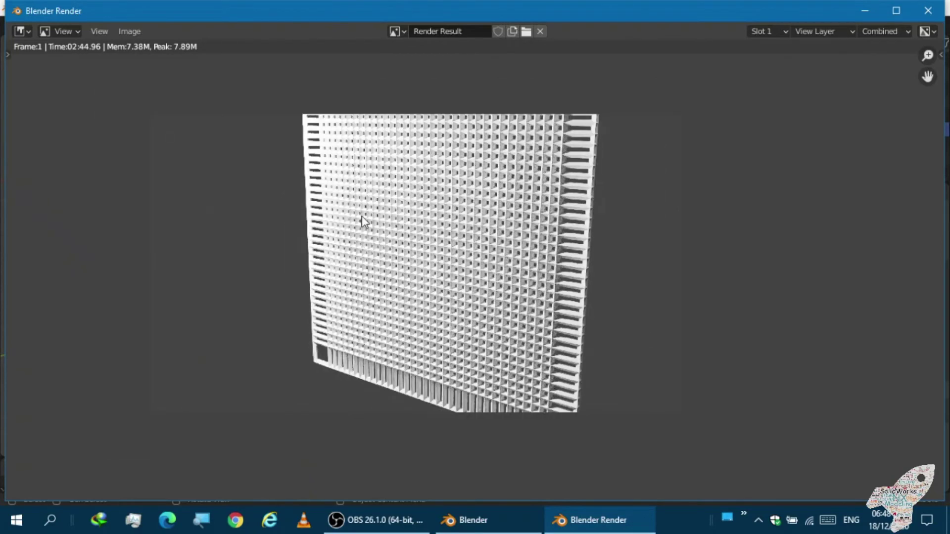
pyautogui.scroll(2, 362, 218)
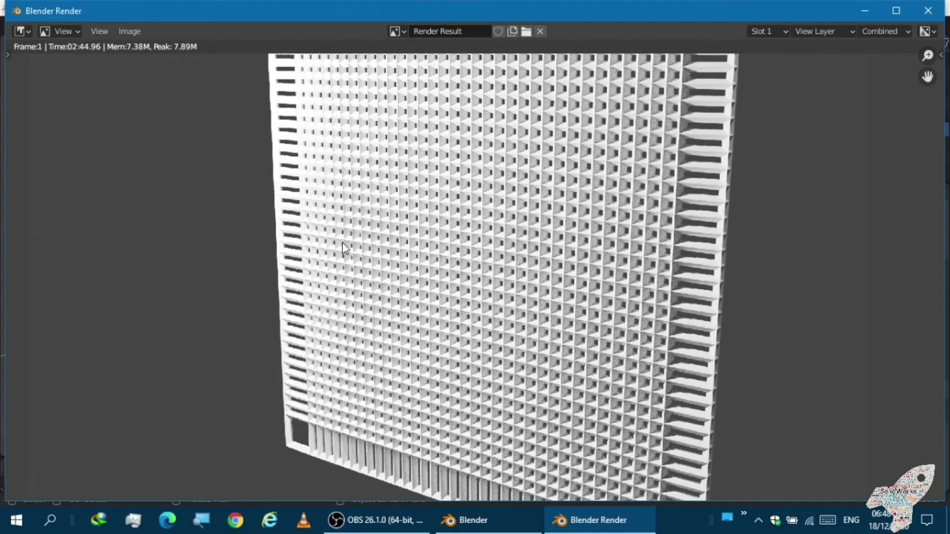
pyautogui.scroll(-1, 366, 230)
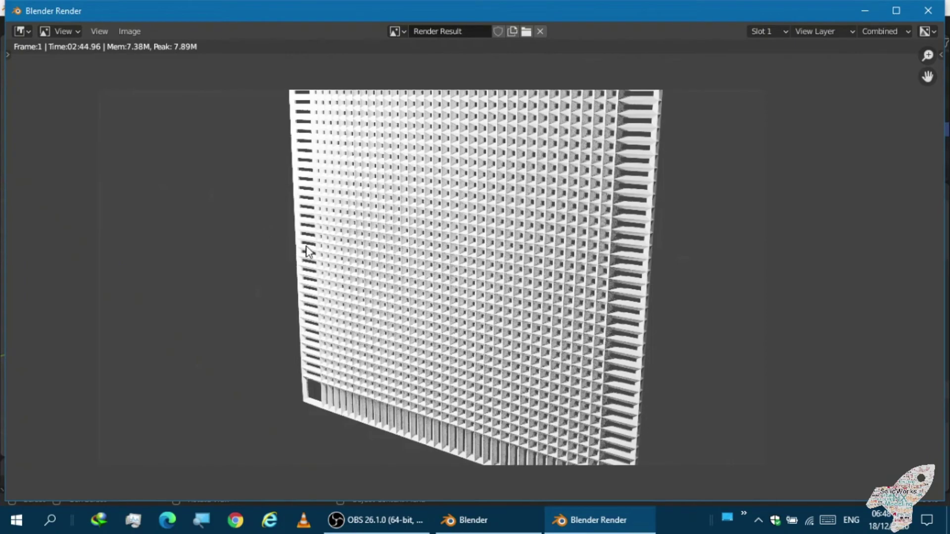
pyautogui.scroll(2, 334, 272)
pyautogui.scroll(3, 336, 271)
pyautogui.scroll(4, 341, 269)
pyautogui.scroll(-2, 342, 269)
pyautogui.scroll(-4, 339, 265)
pyautogui.scroll(-2, 339, 265)
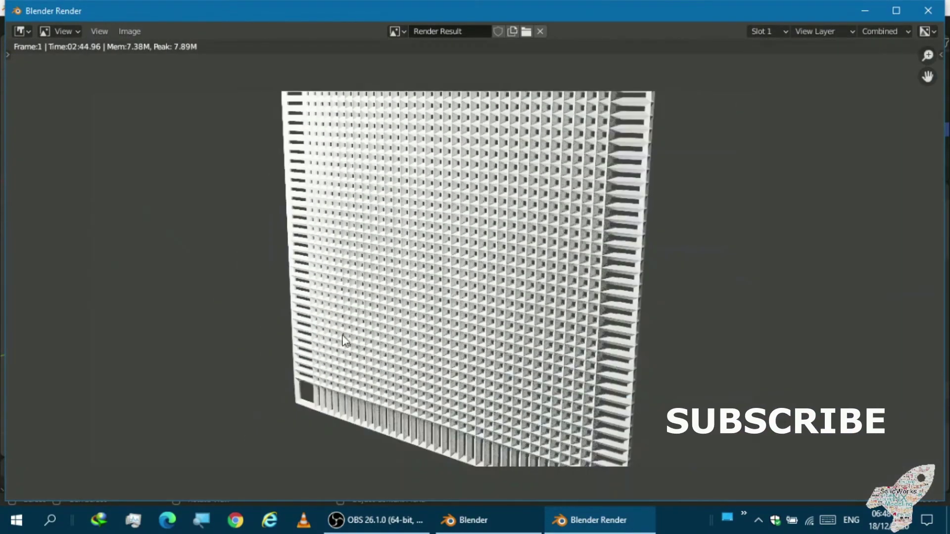
pyautogui.click(470, 520)
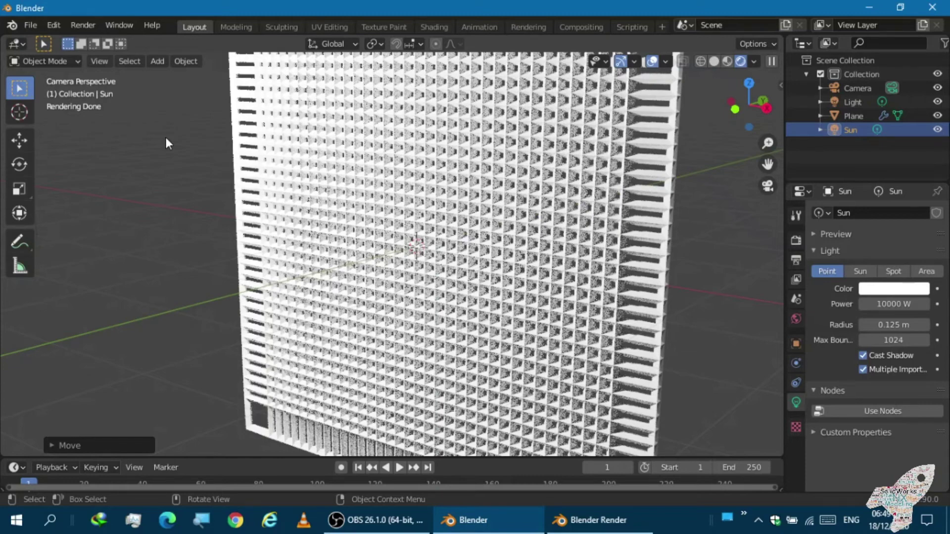
# Select the camera and lower its lens focal length to 29 mm to fit the lattice
pyautogui.moveTo(203, 221); pyautogui.dragTo(227, 225, button='middle')
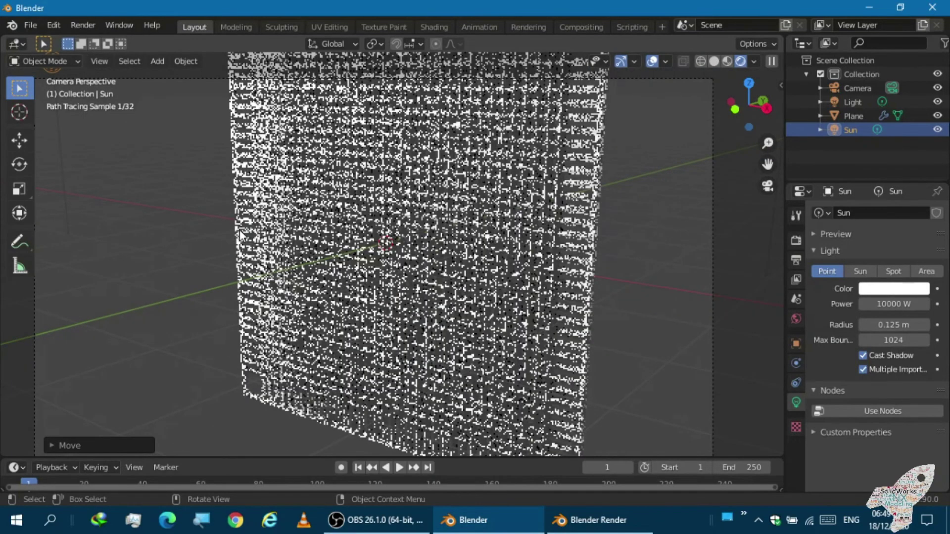
pyautogui.scroll(2, 200, 234)
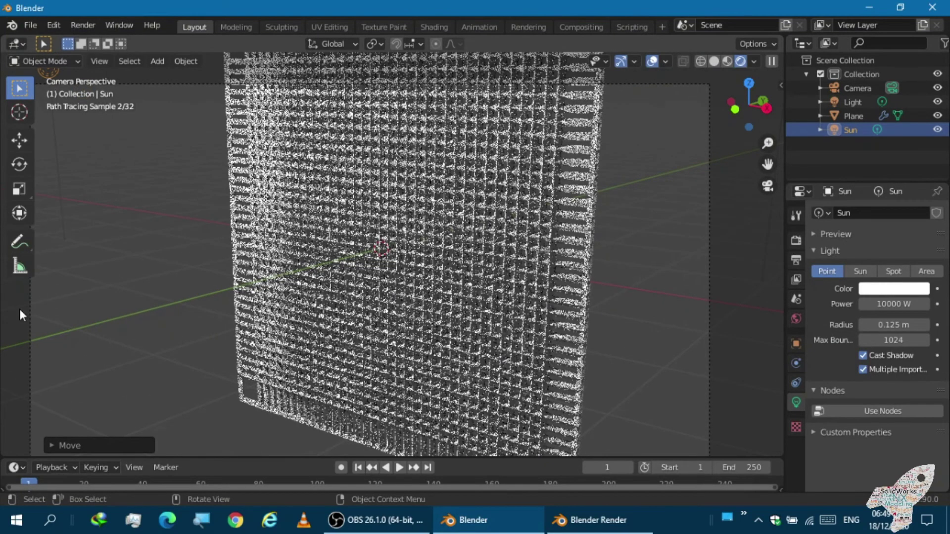
pyautogui.click(25, 311)
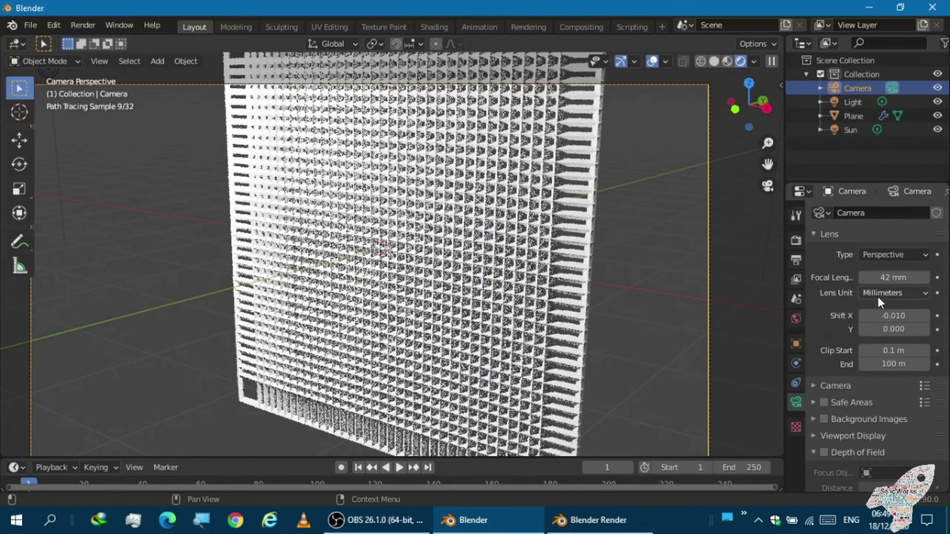
pyautogui.moveTo(893, 277)
pyautogui.mouseDown()
pyautogui.moveTo(841, 278)
pyautogui.moveTo(930, 277)
pyautogui.mouseUp()
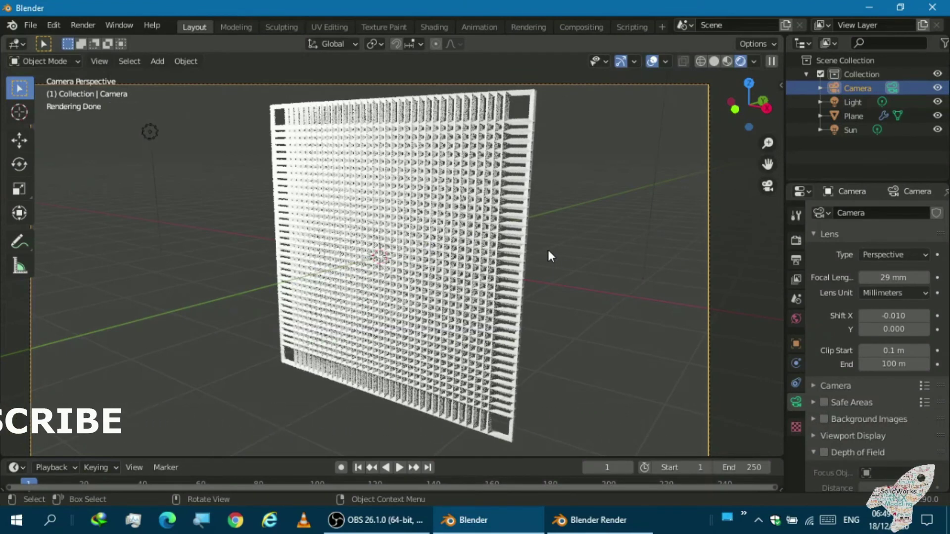
pyautogui.scroll(-2, 545, 248)
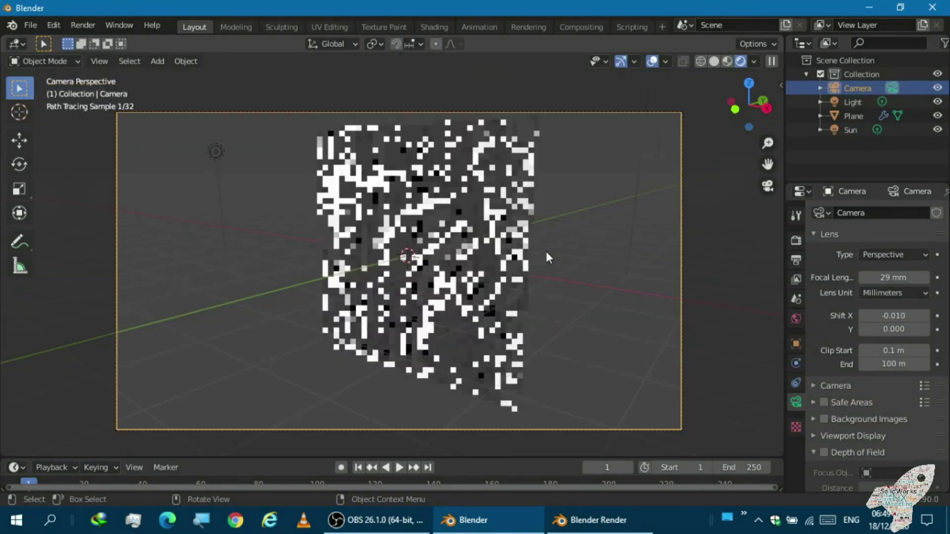
pyautogui.scroll(2, 535, 257)
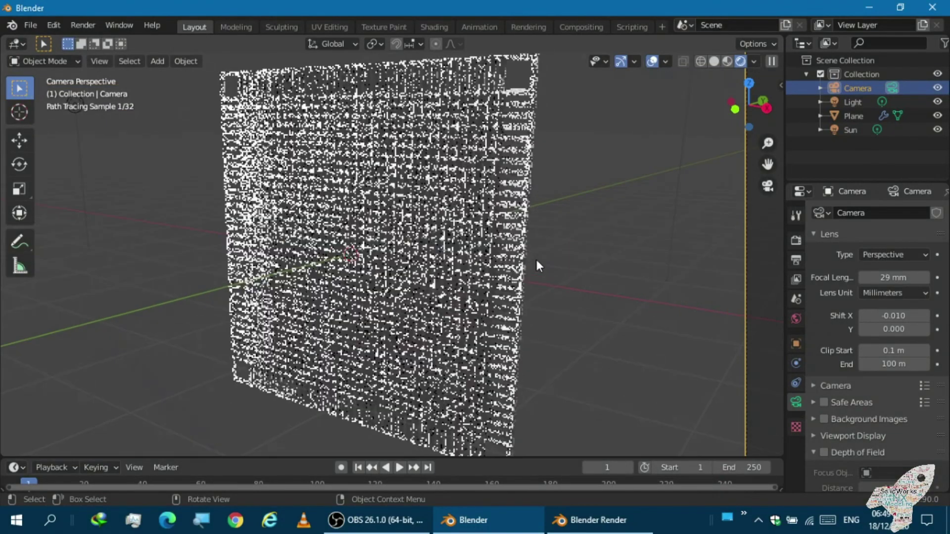
pyautogui.scroll(2, 503, 251)
pyautogui.scroll(-1, 531, 238)
pyautogui.scroll(-1, 561, 230)
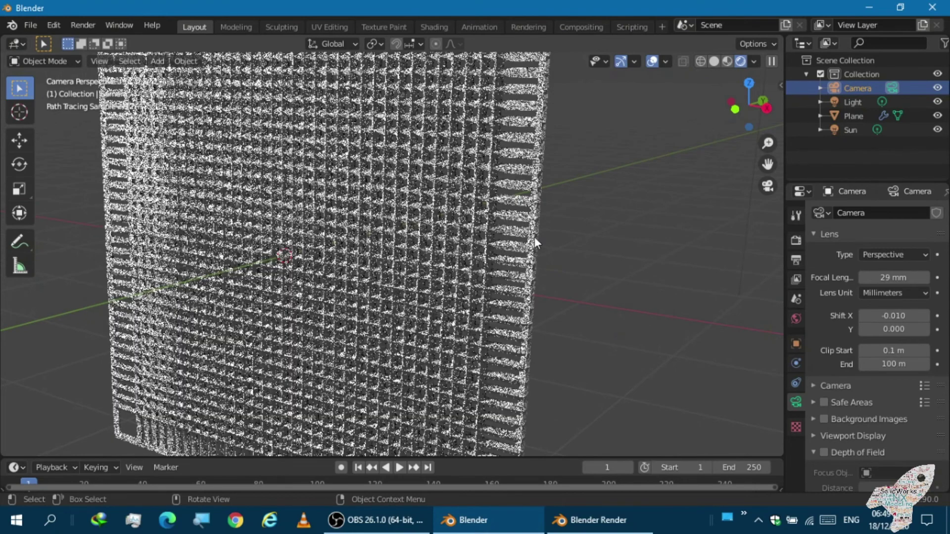
pyautogui.scroll(1, 569, 229)
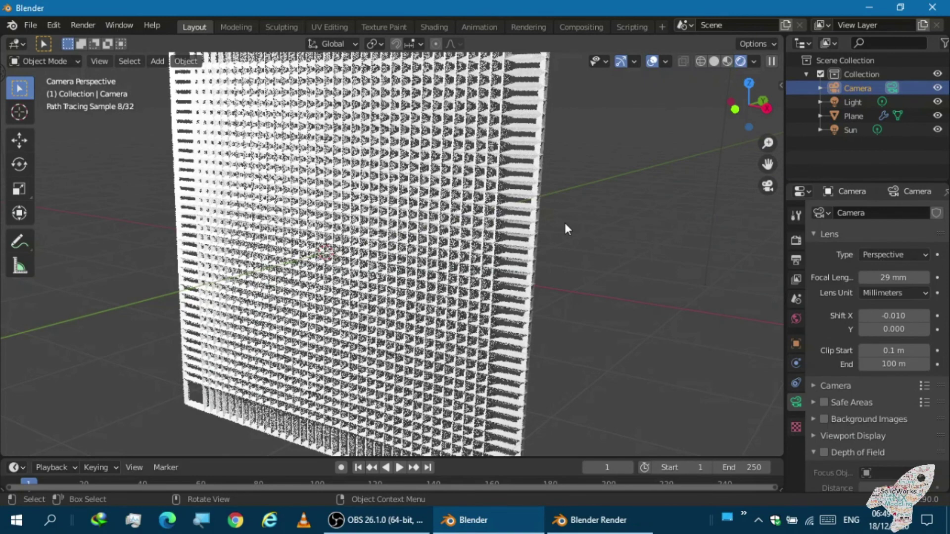
pyautogui.scroll(-1, 565, 228)
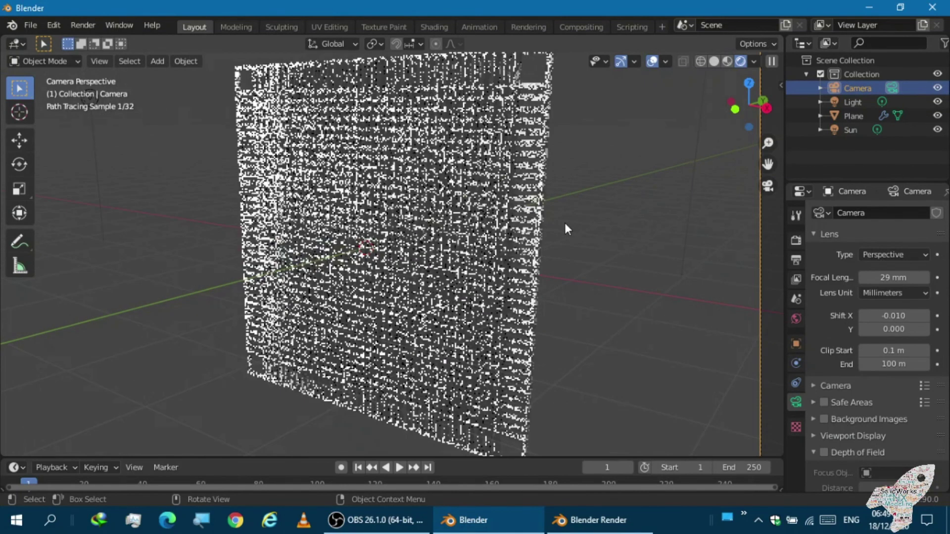
pyautogui.scroll(-1, 565, 229)
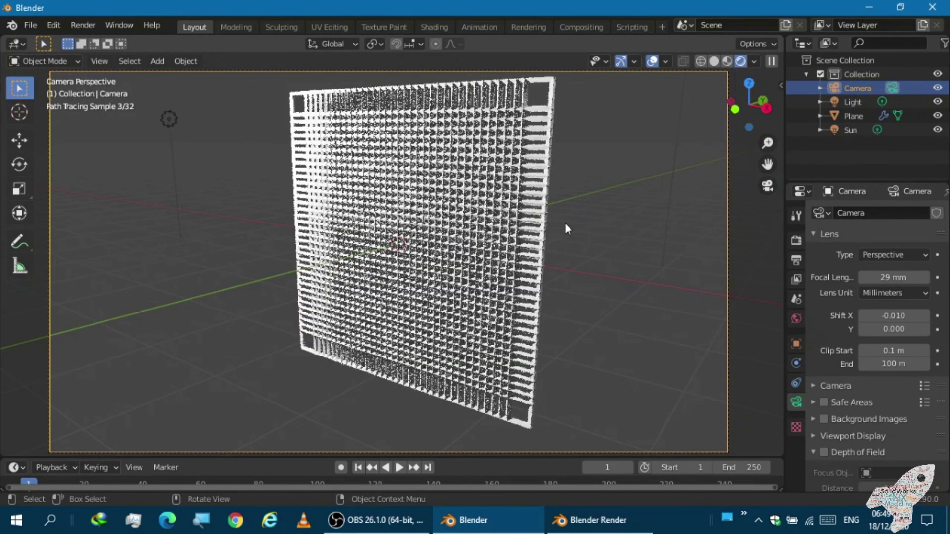